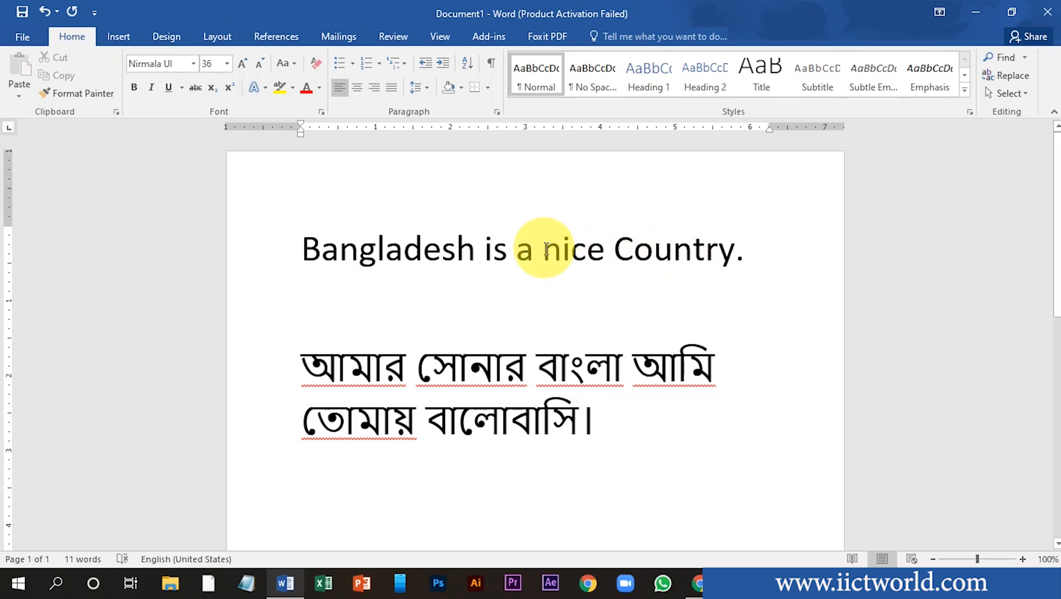
Cut the word "nice" from the English sentence, restore it, and cut it again
left_click_drag(545, 250, 605, 258)
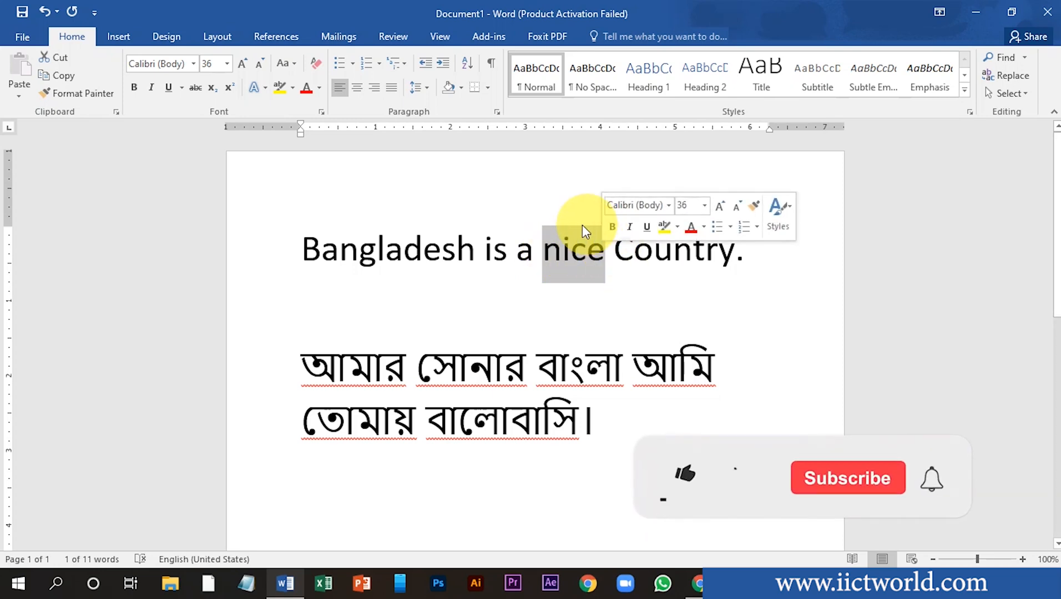
left_click(60, 57)
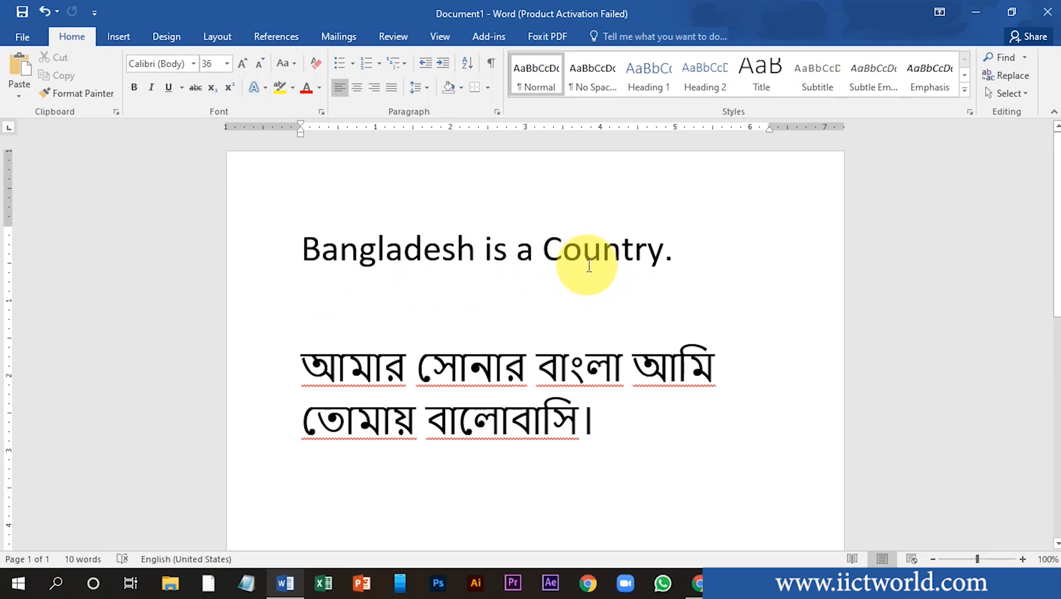
type("nice")
double_click(588, 266)
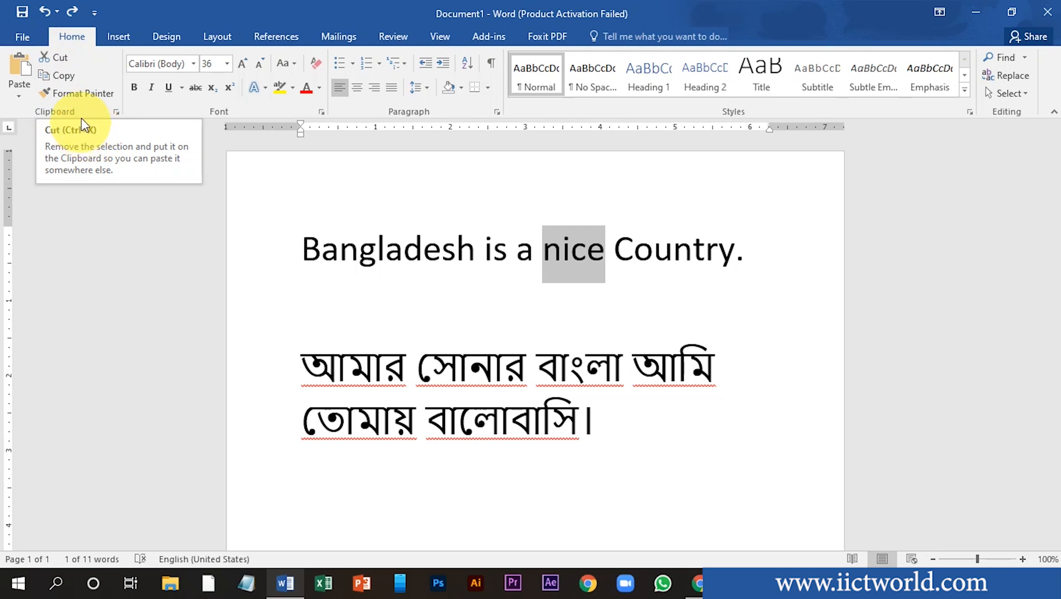
left_click(47, 57)
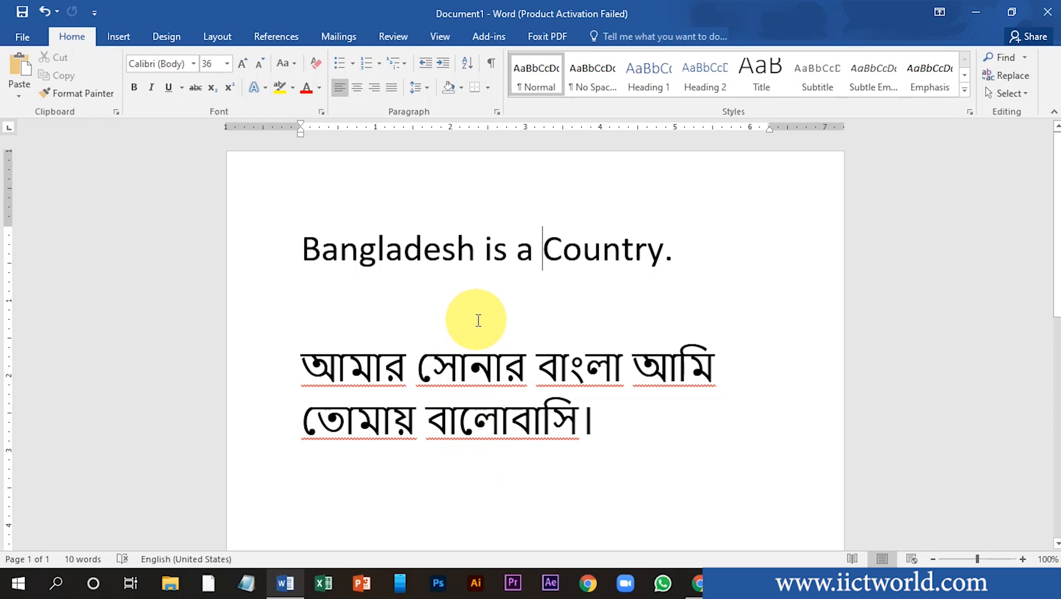
Copy the word "Bangladesh" from the English sentence and paste it on a new line directly below
left_click_drag(311, 256, 671, 248)
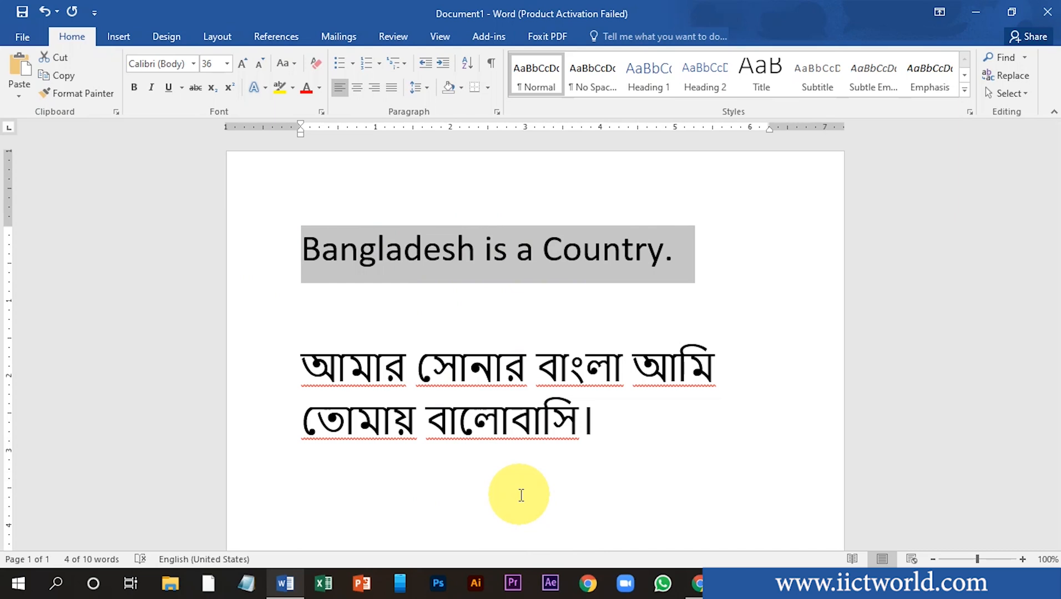
left_click(420, 258)
left_click_drag(302, 248, 481, 248)
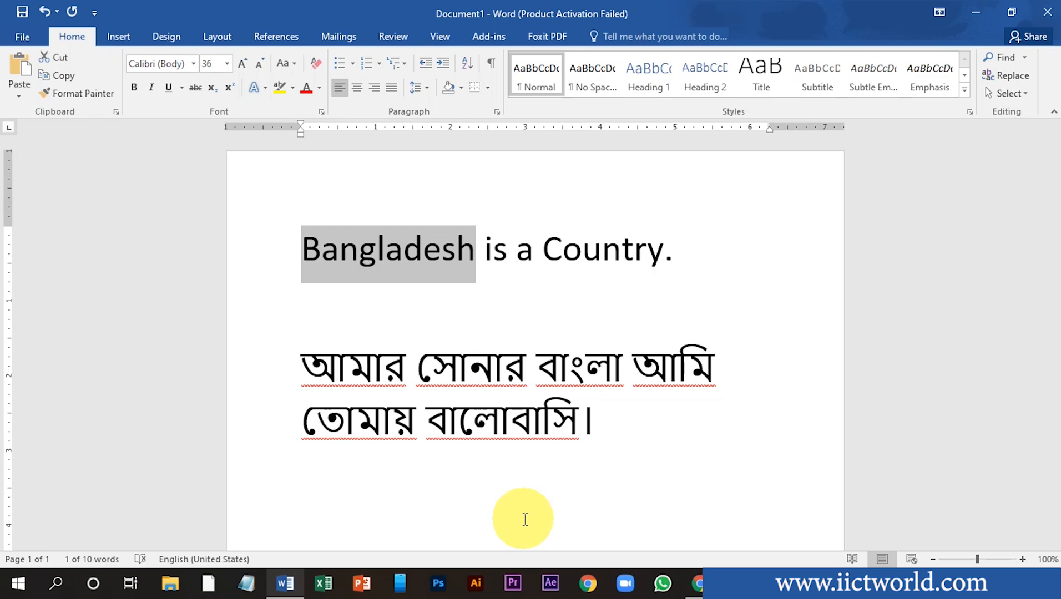
left_click(60, 78)
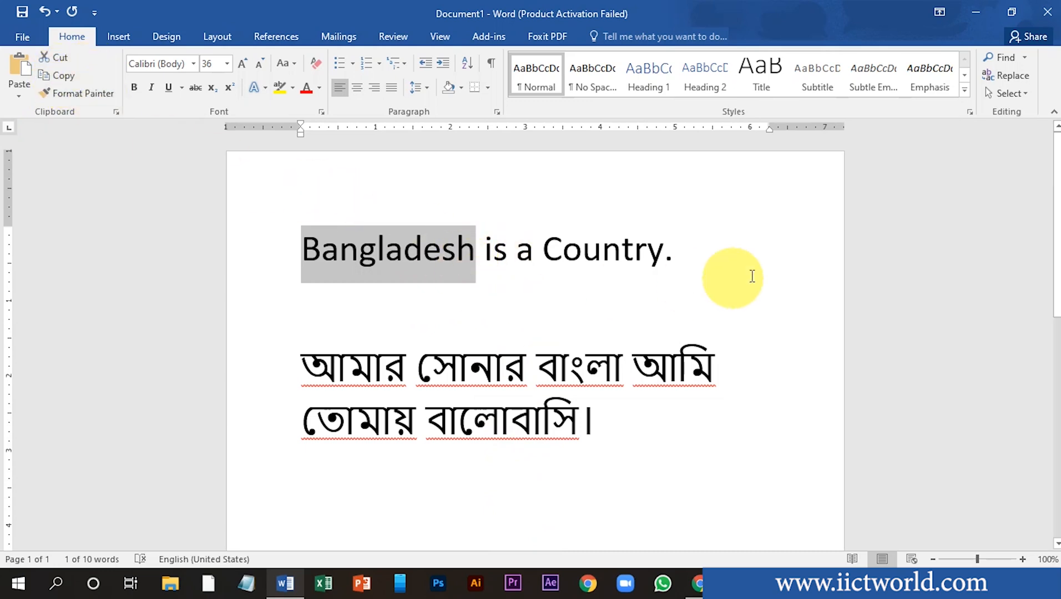
left_click(707, 257)
key("ctrl+z")
key("Return")
key("ctrl+v")
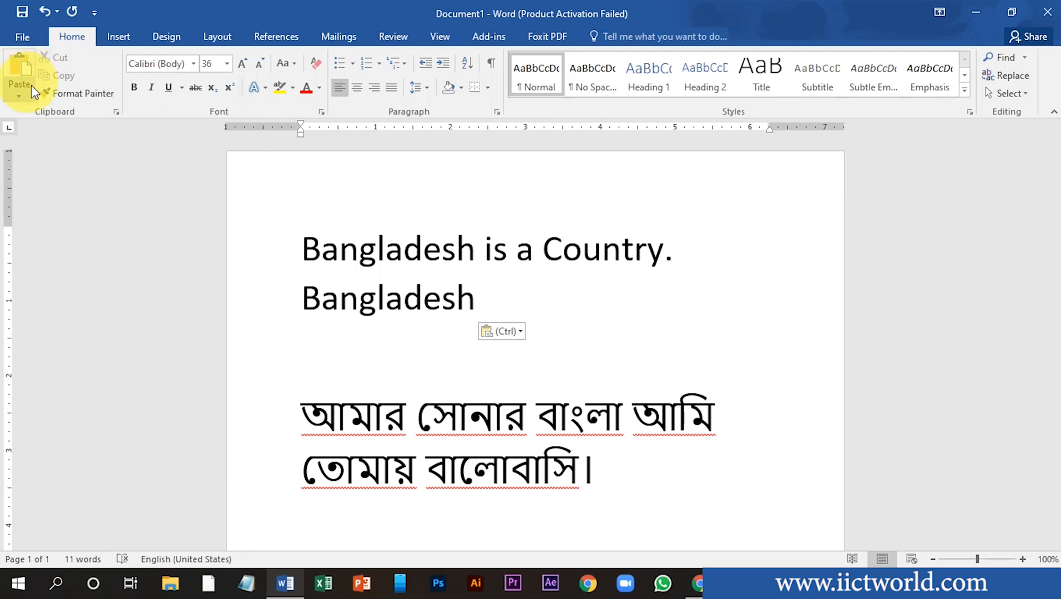
Undo the edits back to the sentence containing "nice", and move "nice" after "Country." by cutting and pasting it
key("ctrl+z")
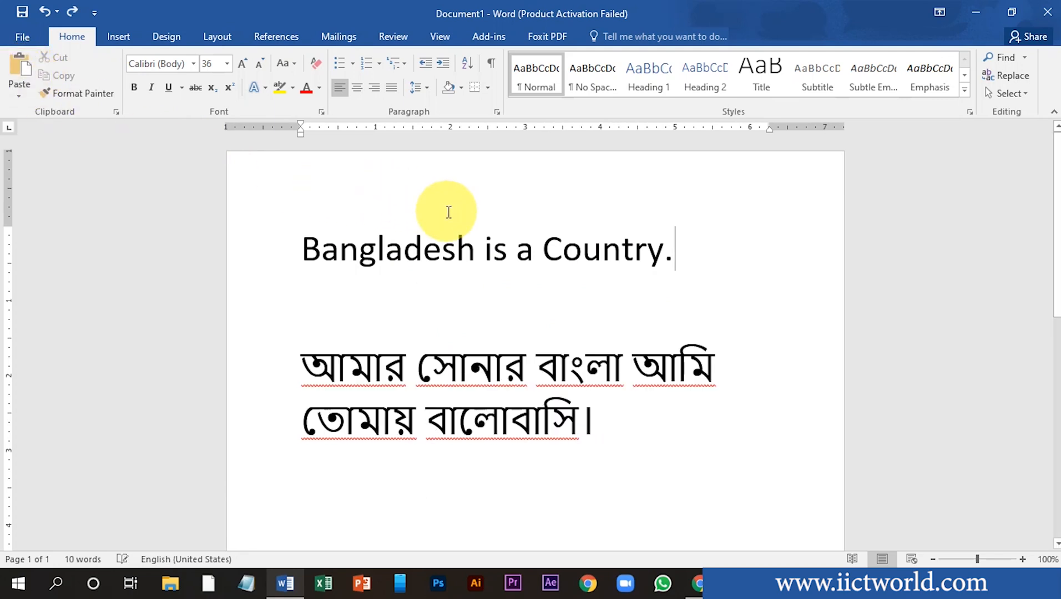
key("ctrl+z")
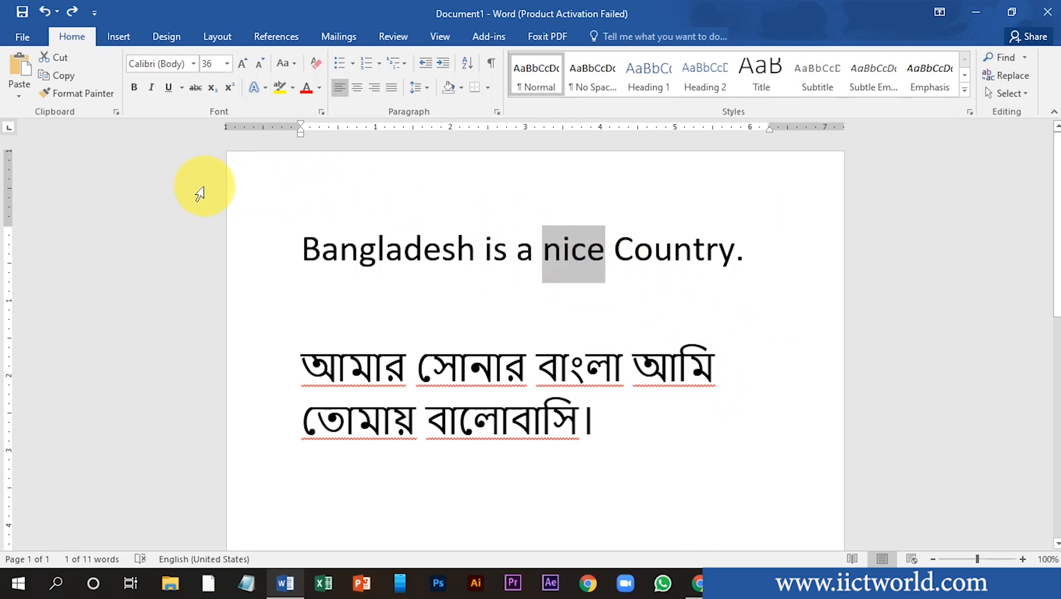
left_click(55, 59)
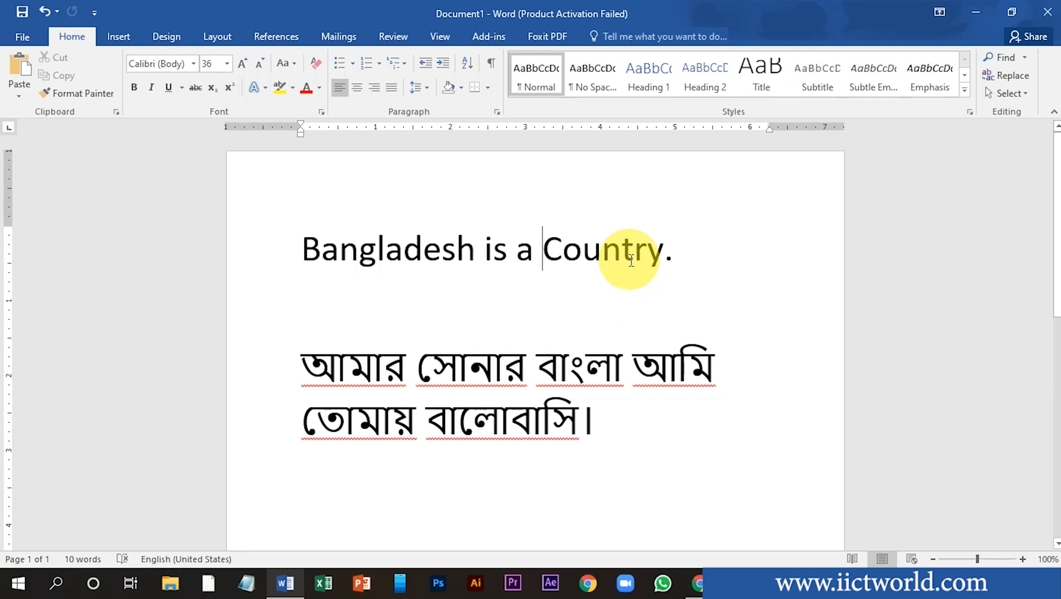
left_click(674, 254)
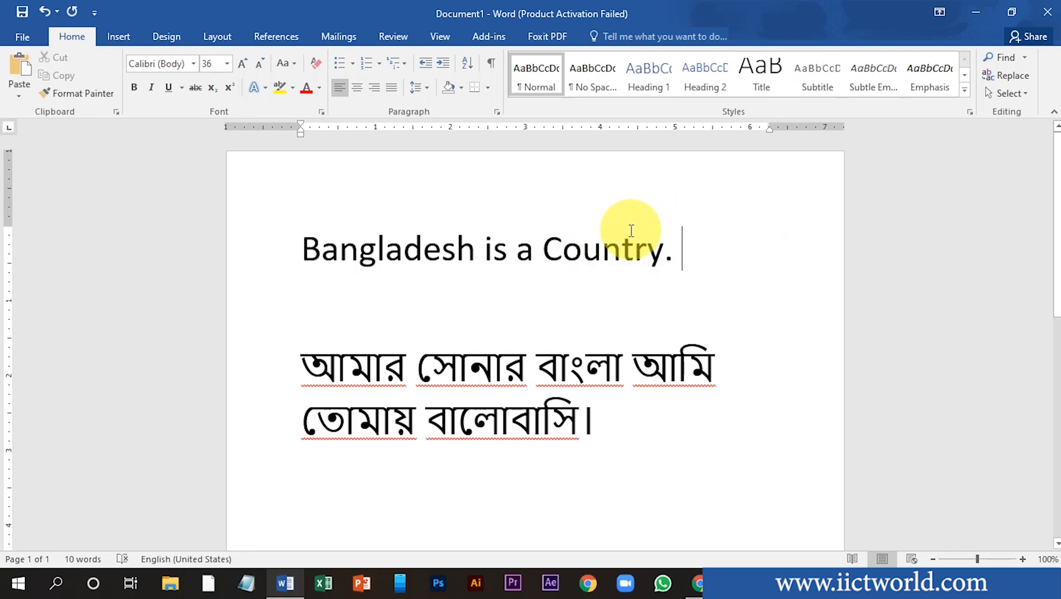
left_click(20, 71)
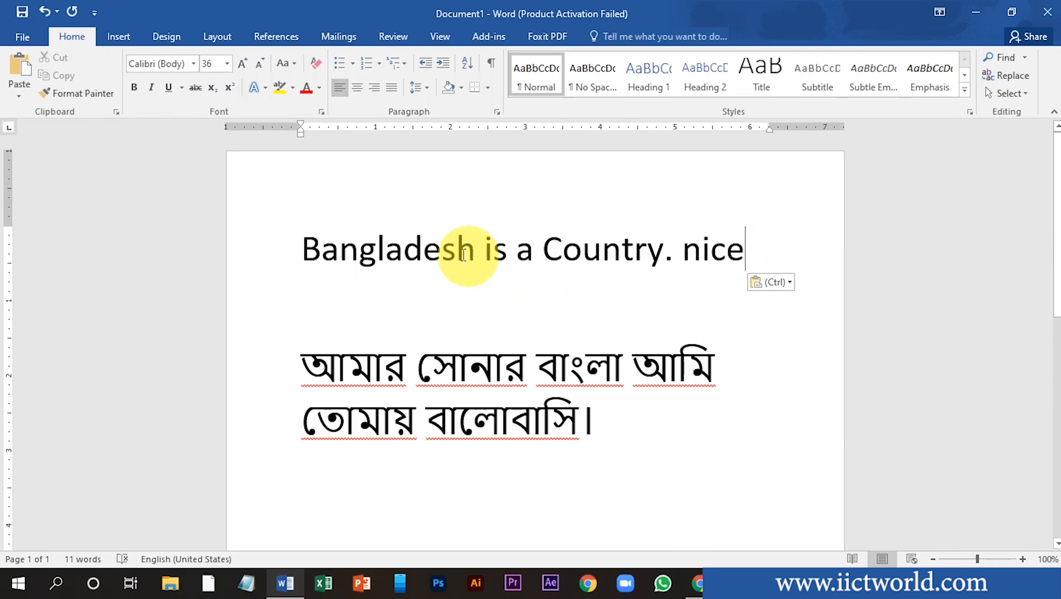
Copy "Bangladesh" and paste it at the end of the sentence, and undo the edits back to "Bangladesh is a nice Country."
mouse_move(457, 251)
left_mouse_down()
mouse_move(327, 249)
mouse_move(320, 259)
mouse_move(473, 248)
left_mouse_up()
left_click(308, 254)
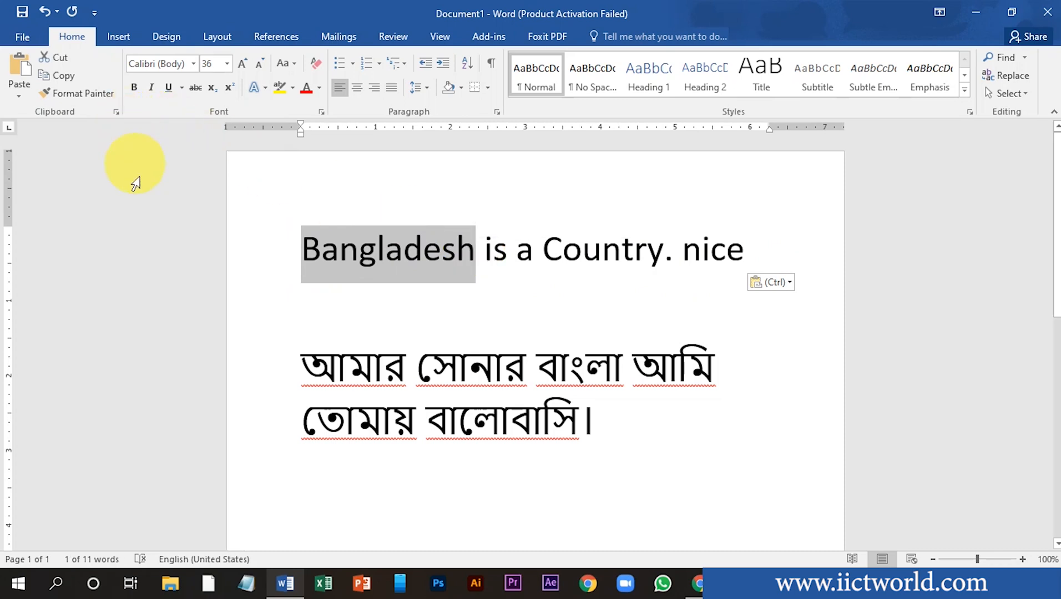
left_click(62, 76)
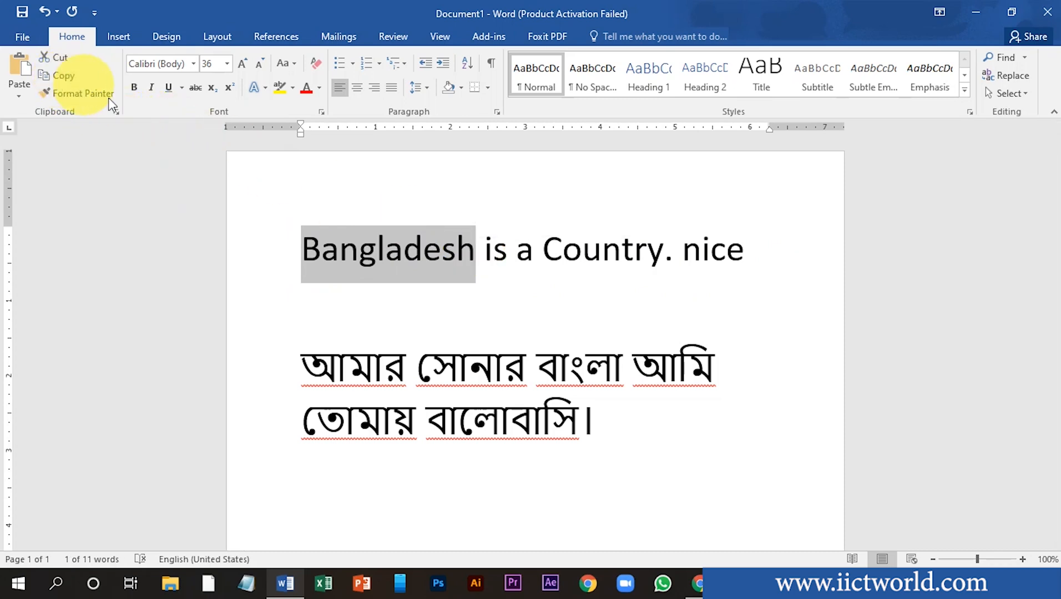
left_click(746, 252)
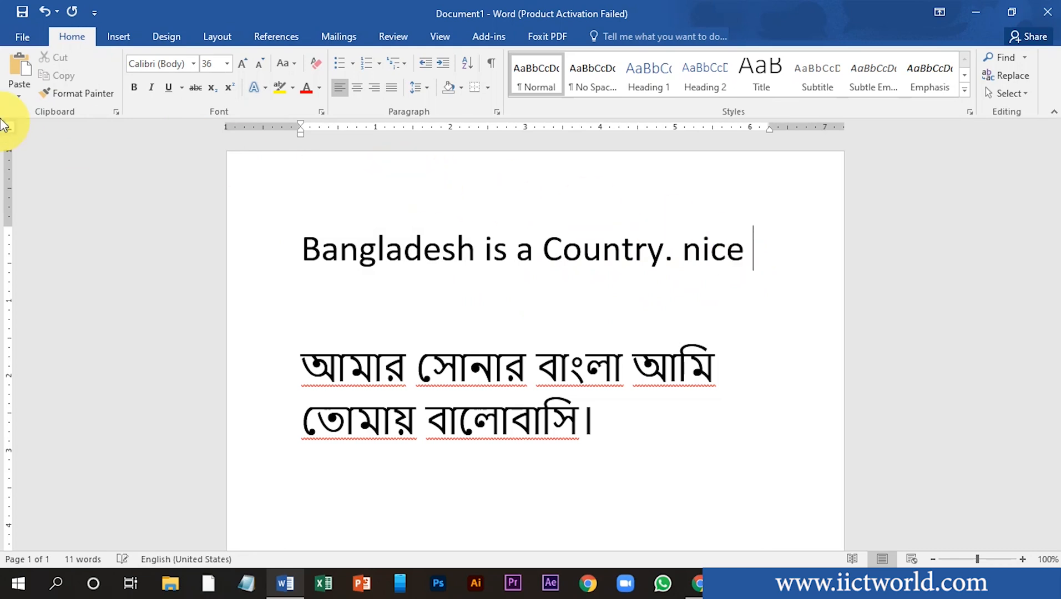
left_click(25, 62)
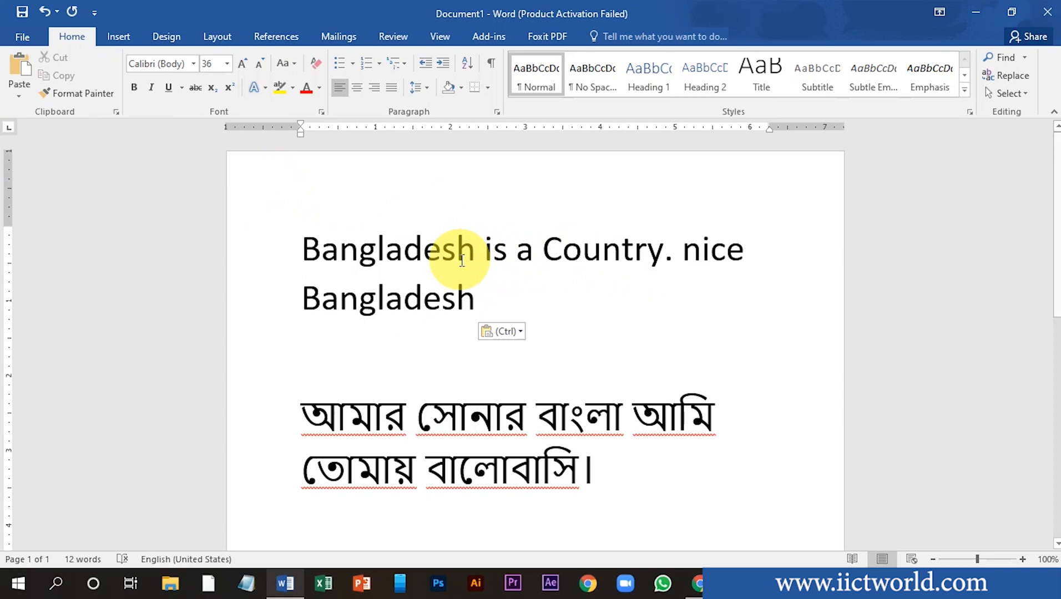
key("ctrl+z")
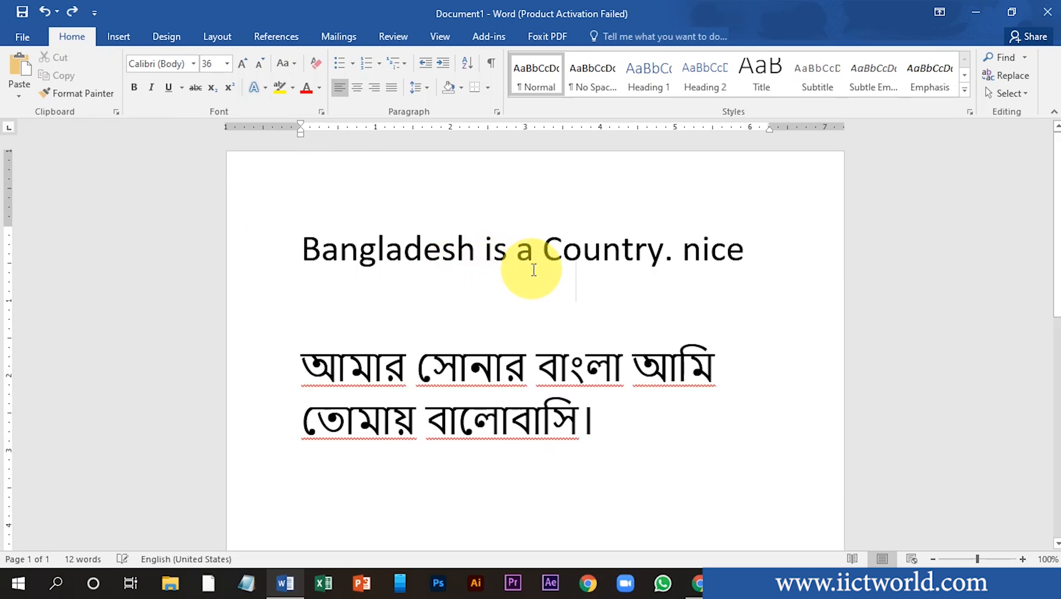
key("ctrl+z")
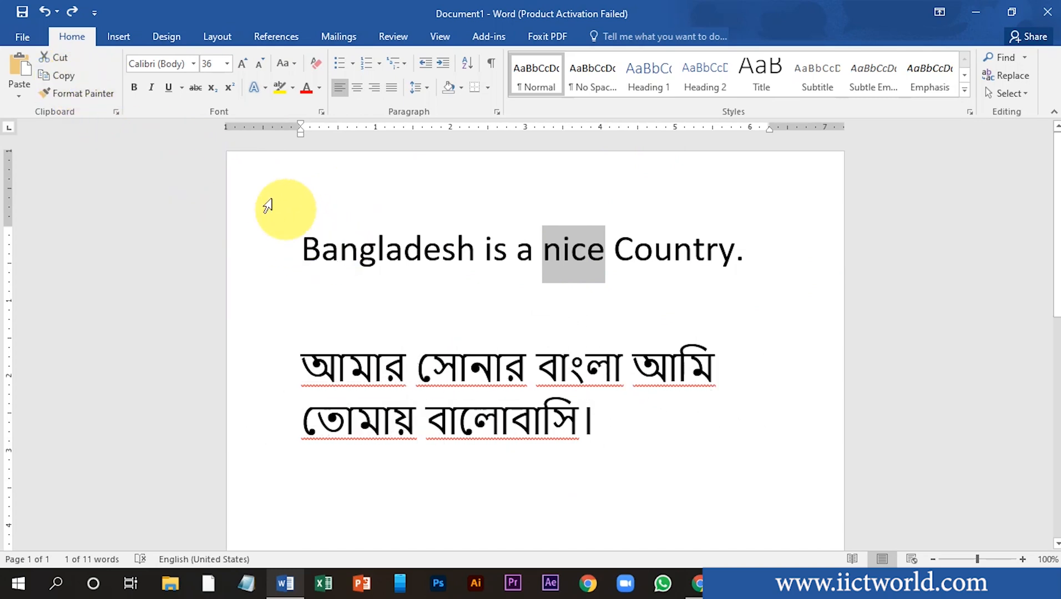
Copy the word "nice" and place the cursor at the end of the English sentence
left_click(71, 77)
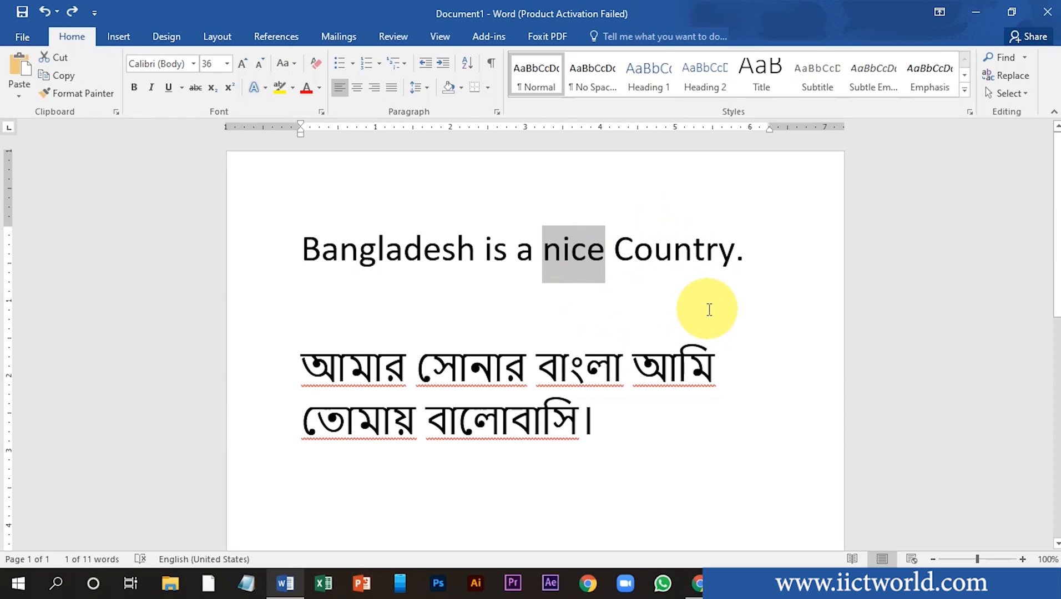
left_click(753, 249)
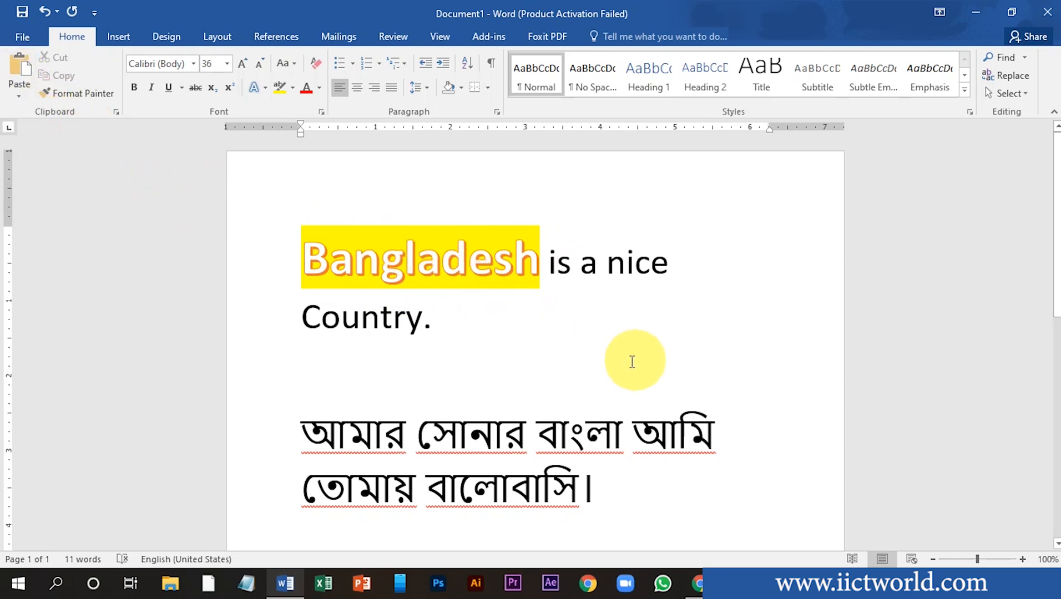
Copy the formatted "Bangladesh is a nice Country." sentence and paste it in place of the Bengali text
left_click_drag(438, 319, 306, 242)
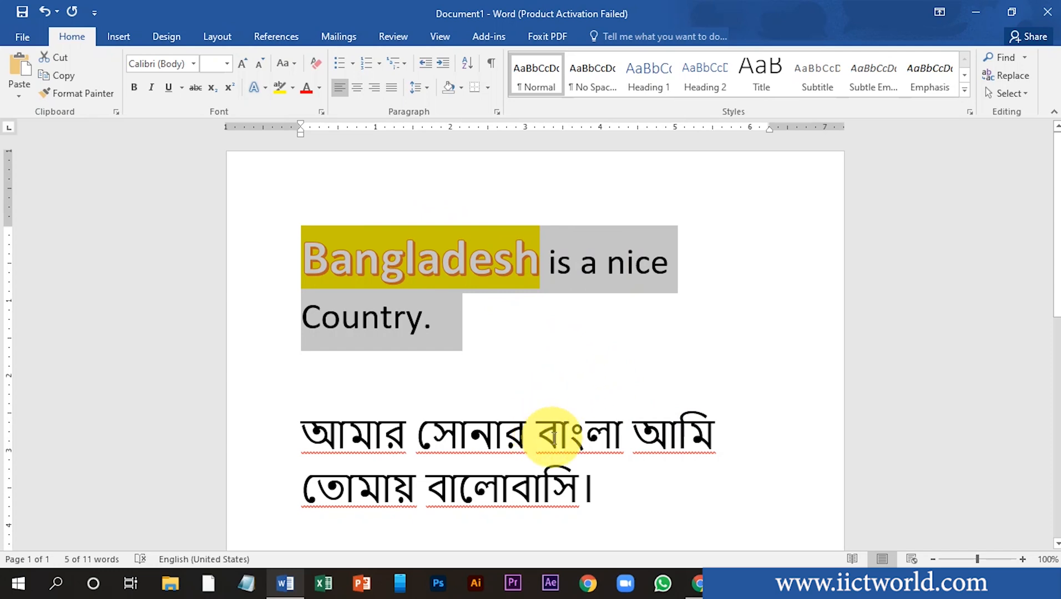
left_click_drag(610, 486, 301, 430)
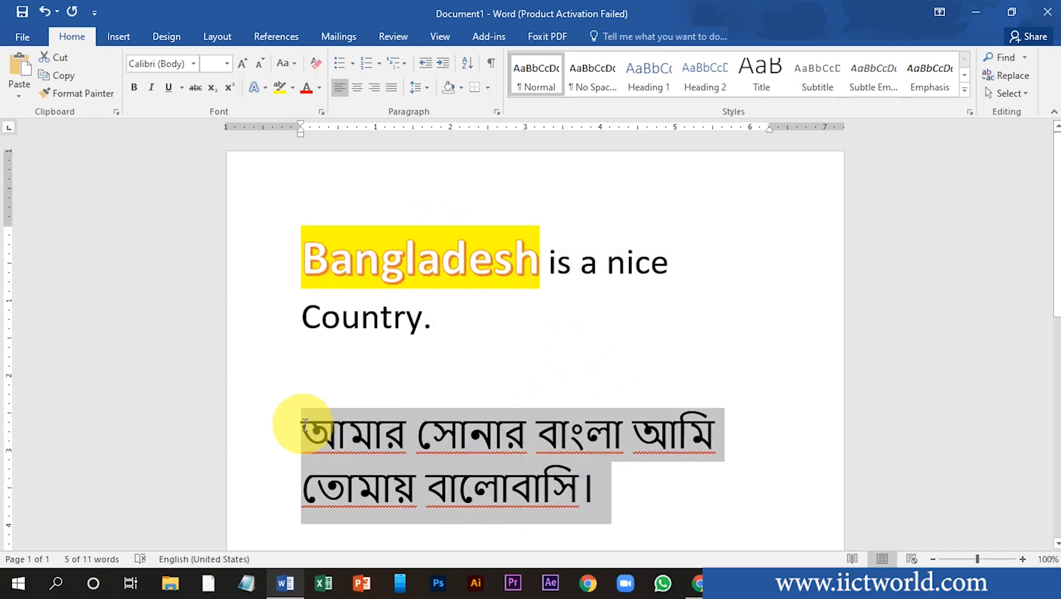
key("BackSpace")
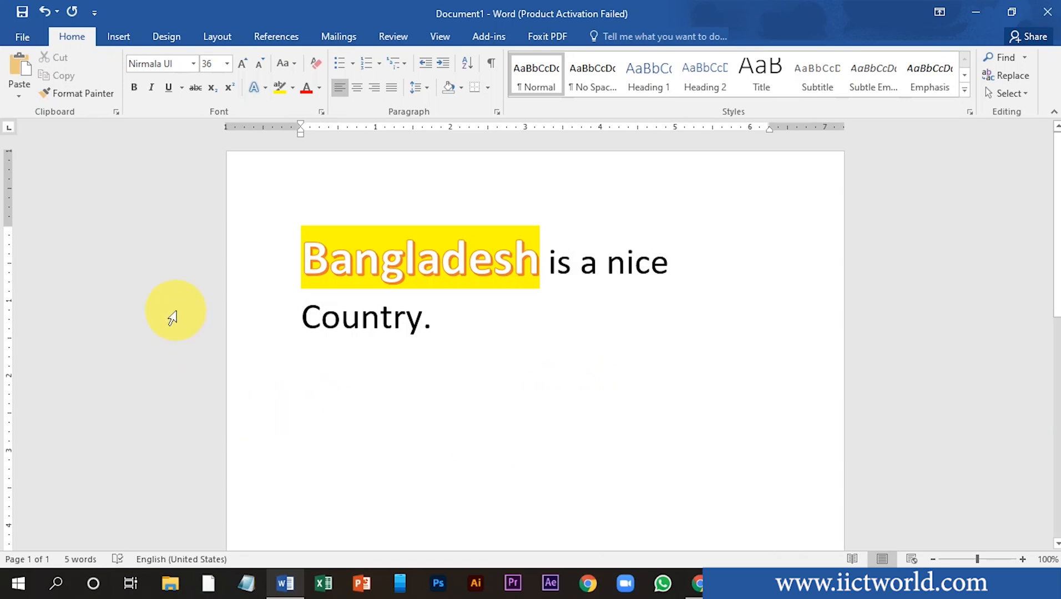
key("ctrl+v")
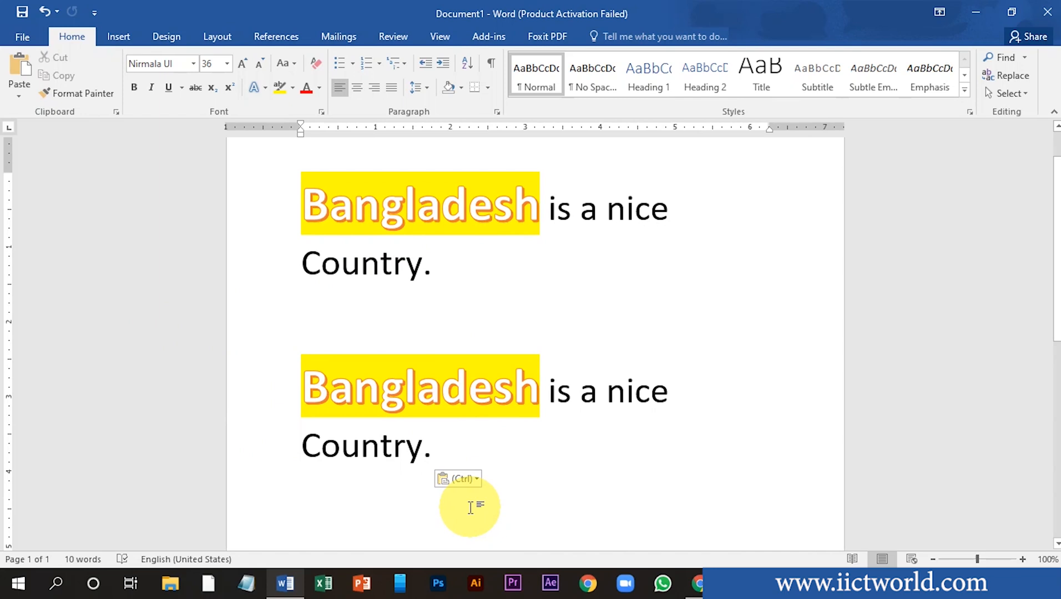
Undo the pasted sentence, and try the default paste once more before undoing it as well
key("ctrl+z")
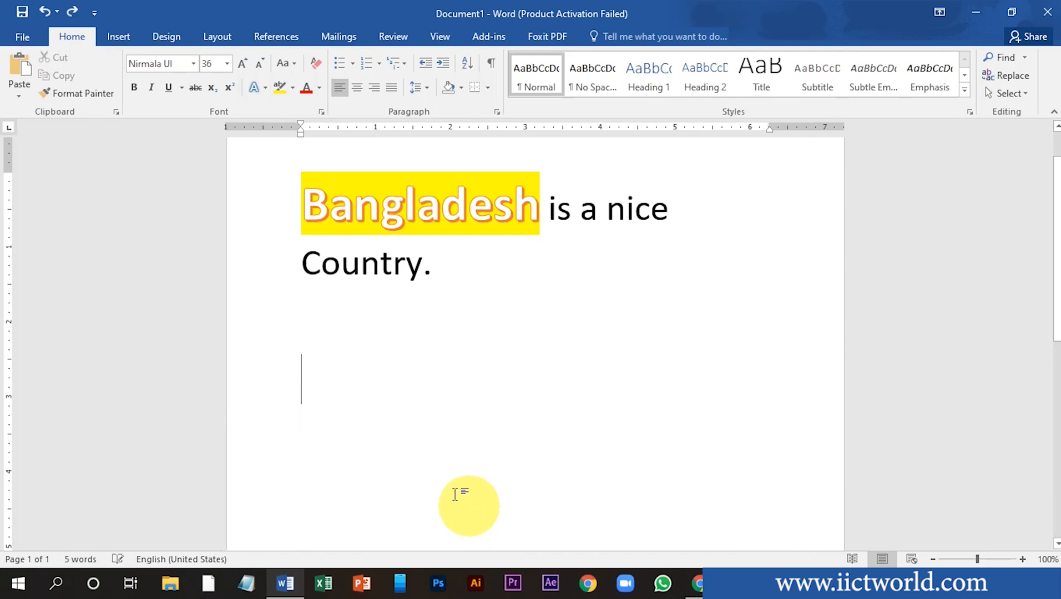
left_click(19, 65)
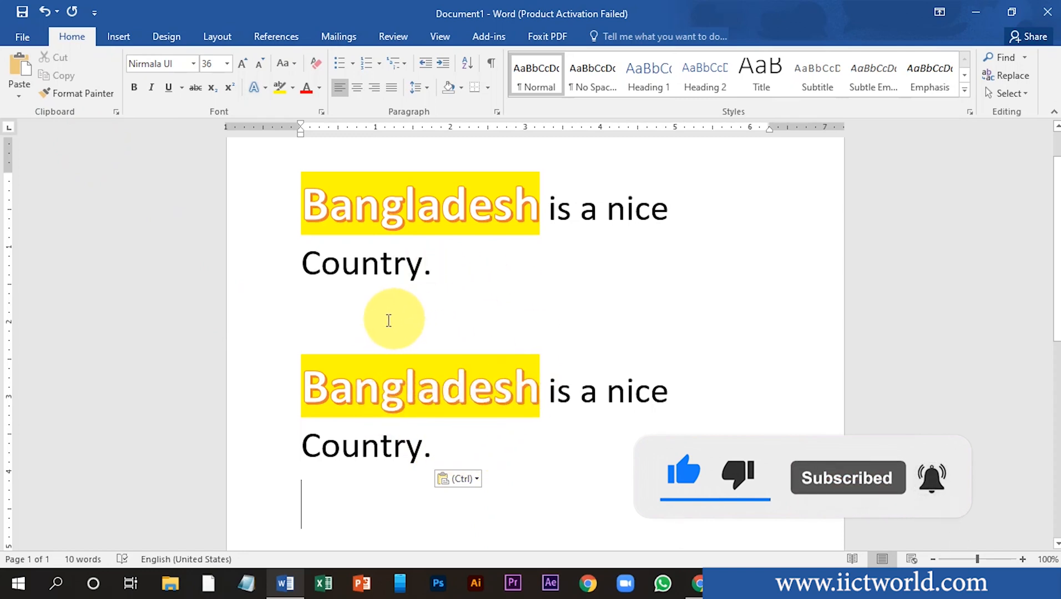
key("ctrl+z")
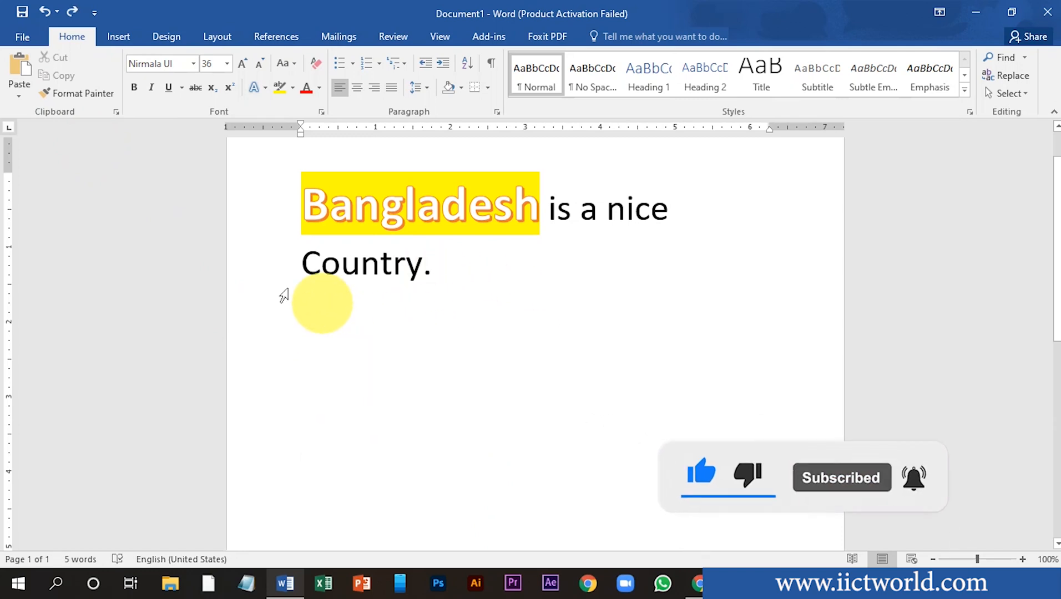
Paste the copied sentence below the original with the Merge Formatting option, and undo that paste
left_click(19, 95)
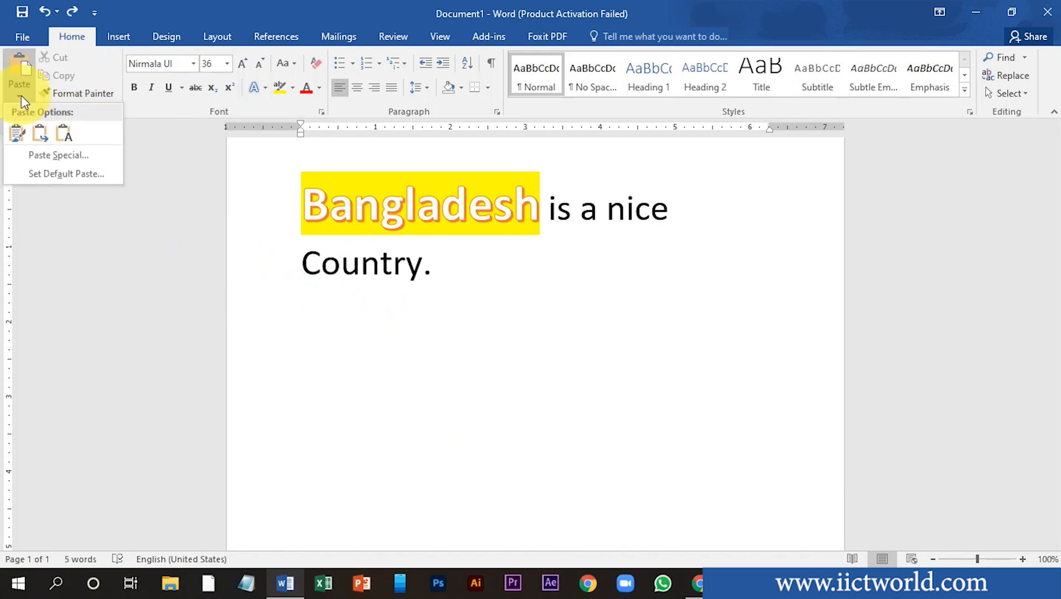
left_click(39, 134)
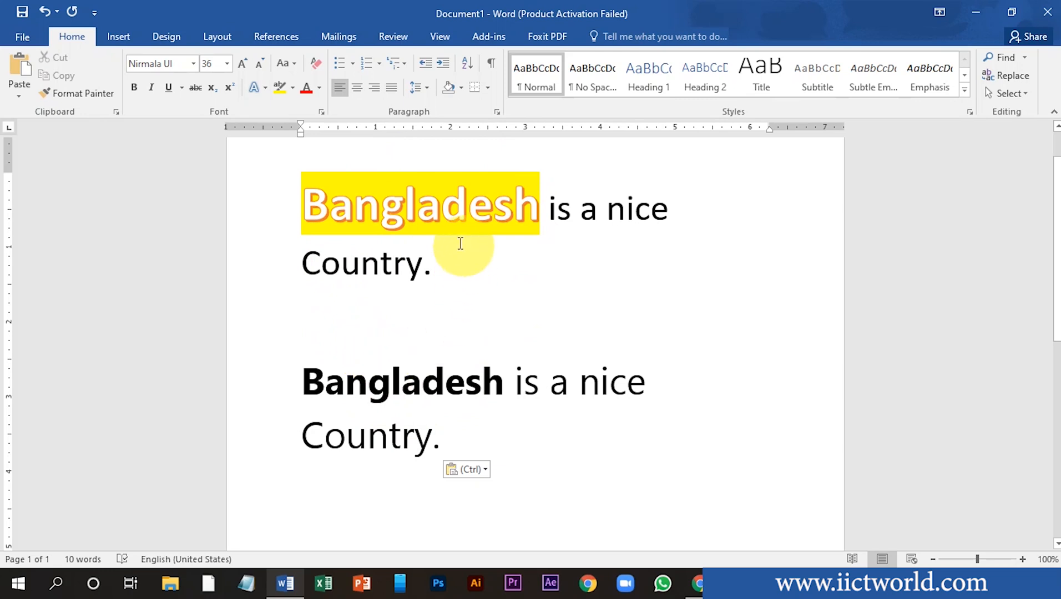
key("ctrl+z")
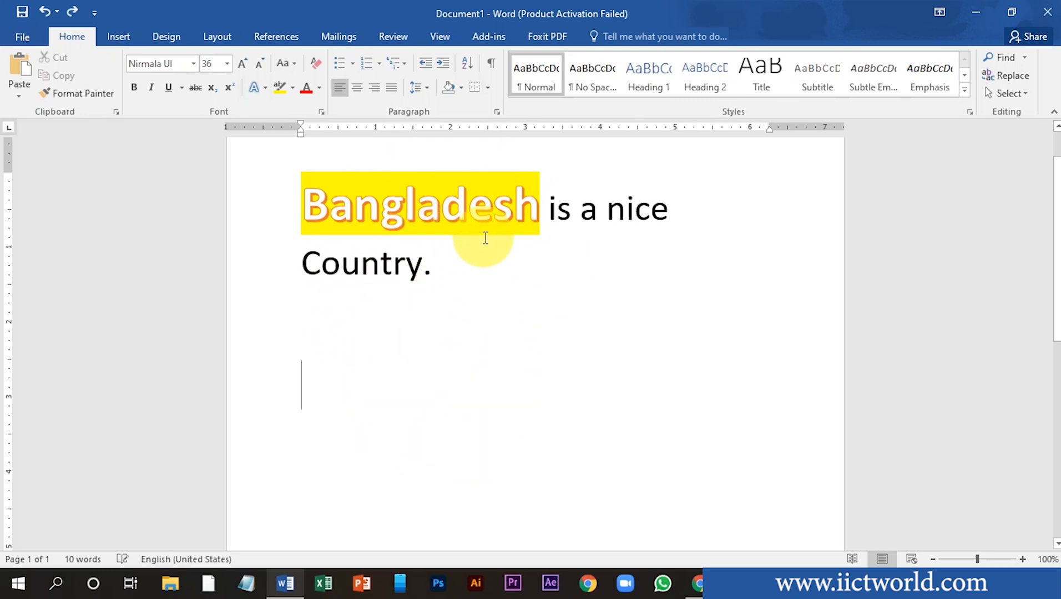
Paste the copied sentence below the original as text only, without its formatting
left_click(22, 100)
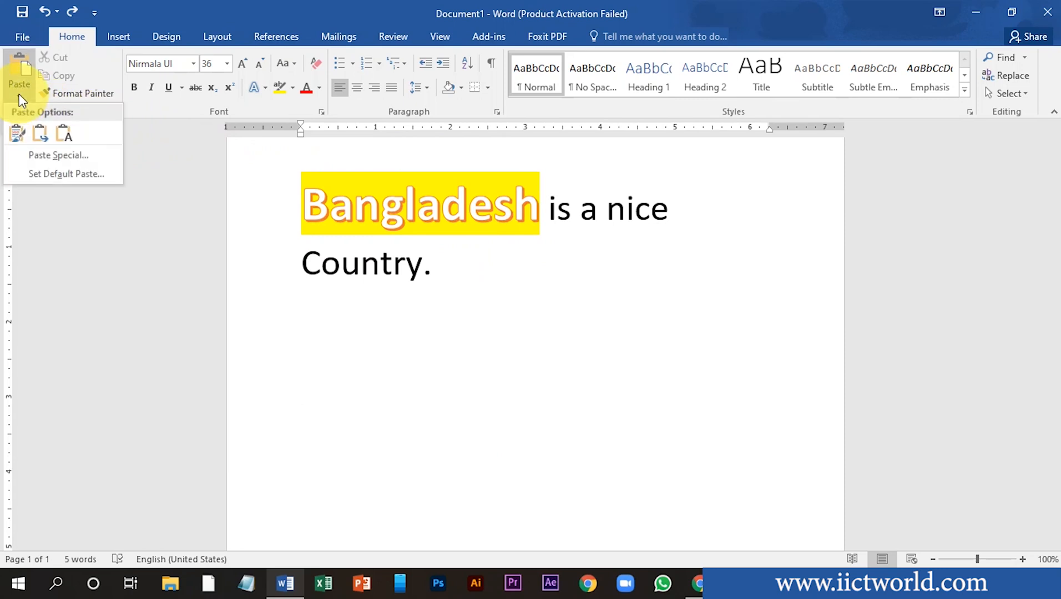
left_click(64, 134)
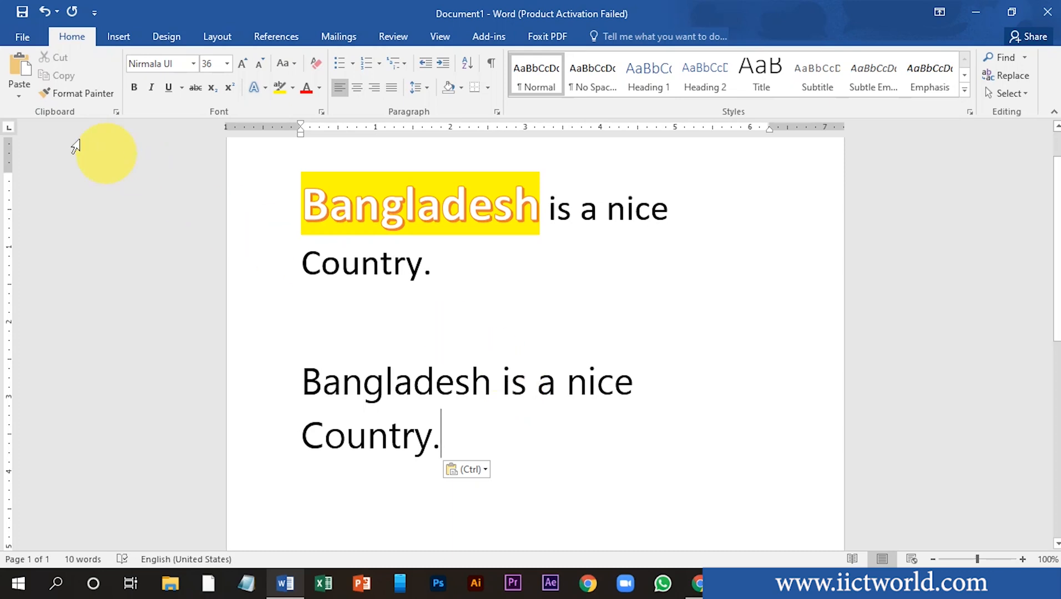
View the formats offered by Paste Special, and leave without pasting anything
left_click(20, 95)
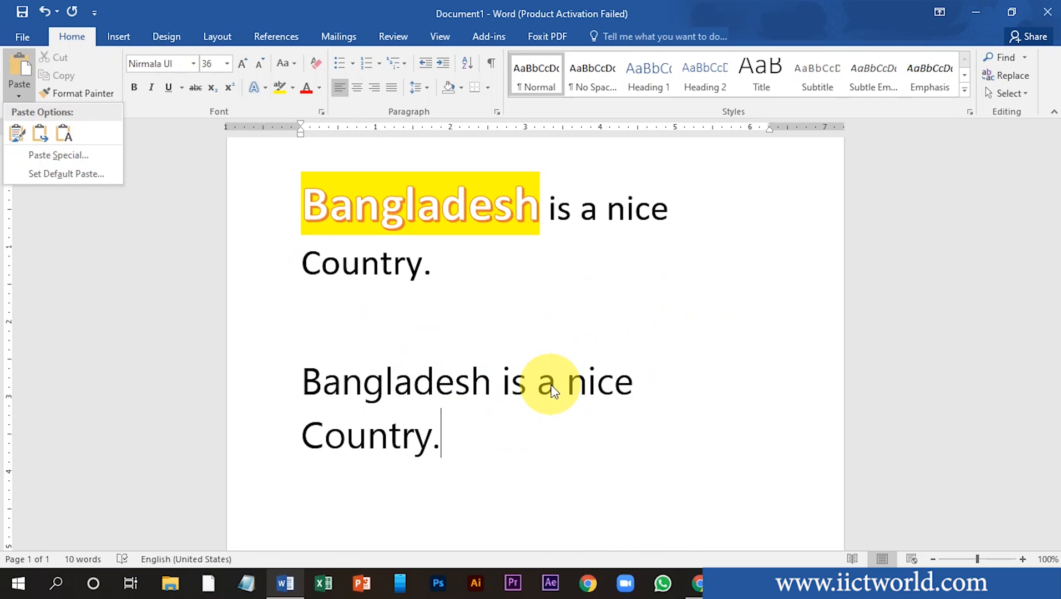
left_click(72, 155)
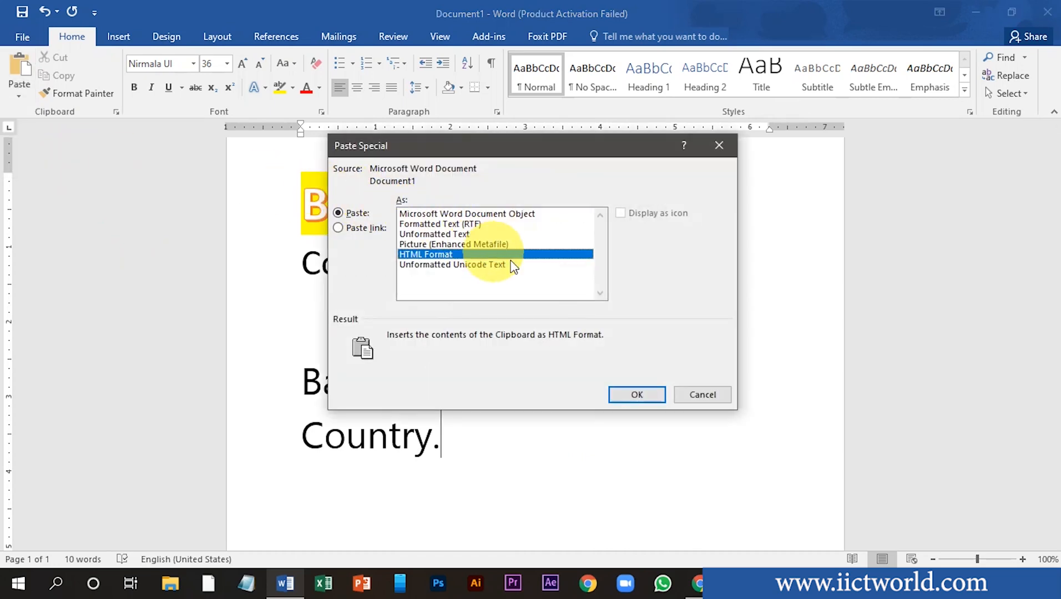
left_click(717, 148)
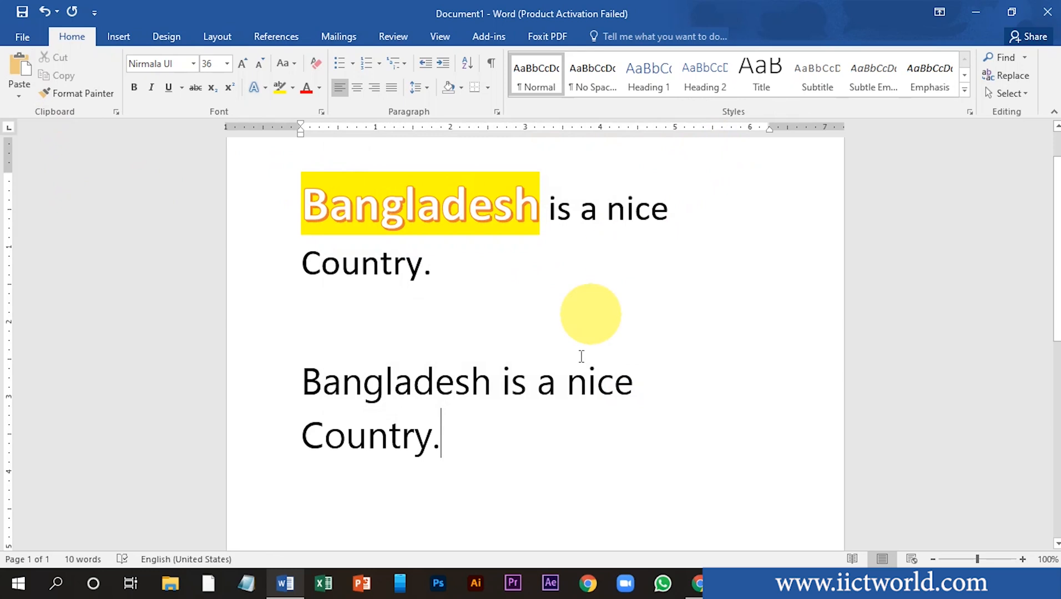
Delete the unformatted "Bangladesh is a nice Country." copy below the original sentence
left_click_drag(443, 436, 284, 386)
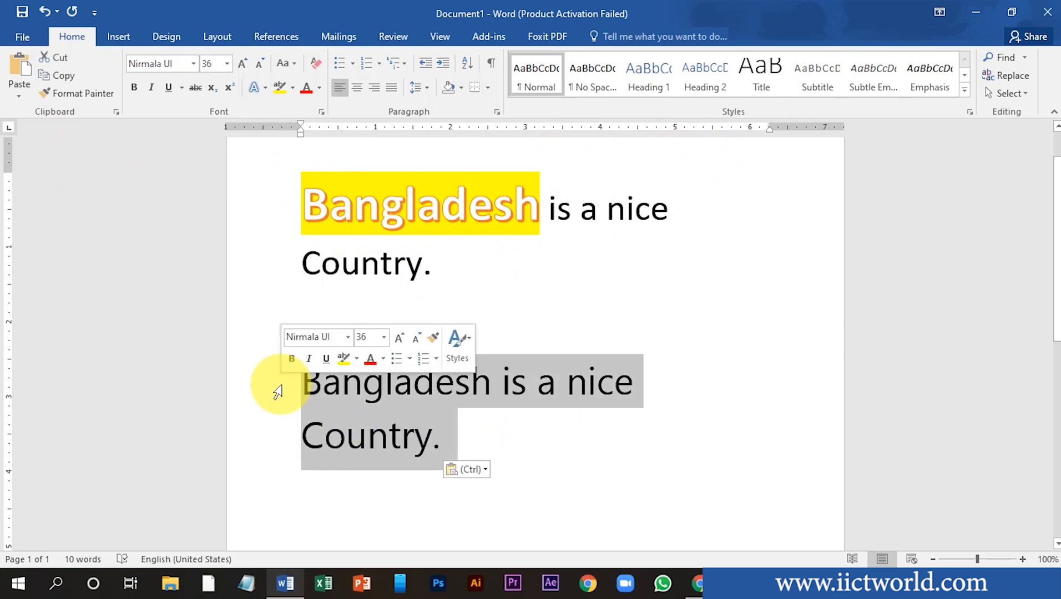
key("Delete")
key("BackSpace")
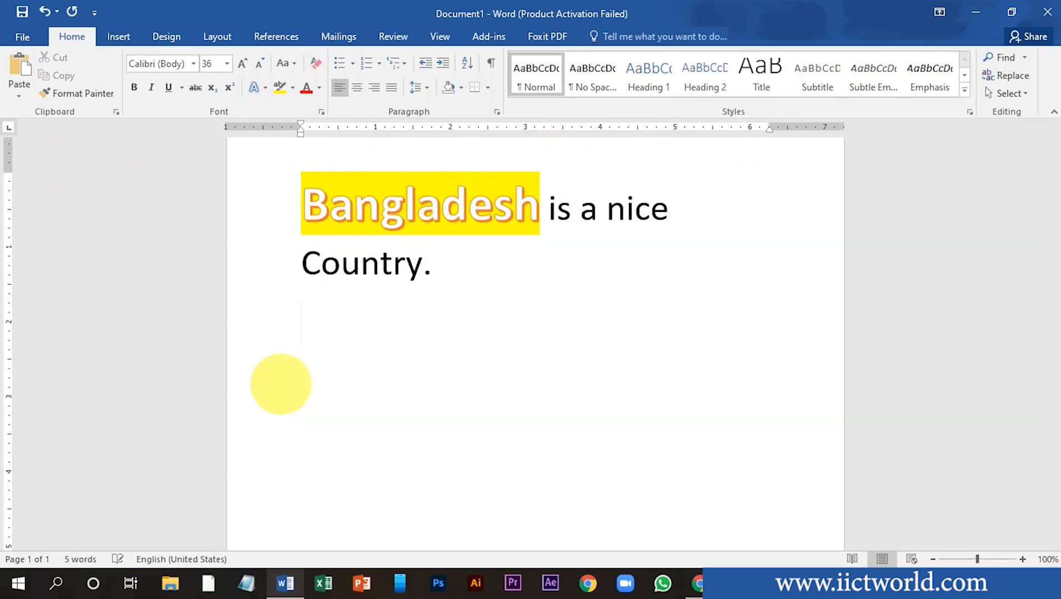
Use Paste Special to replace the original sentence with a Picture (Enhanced Metafile) version, and undo it
left_click_drag(440, 251, 327, 214)
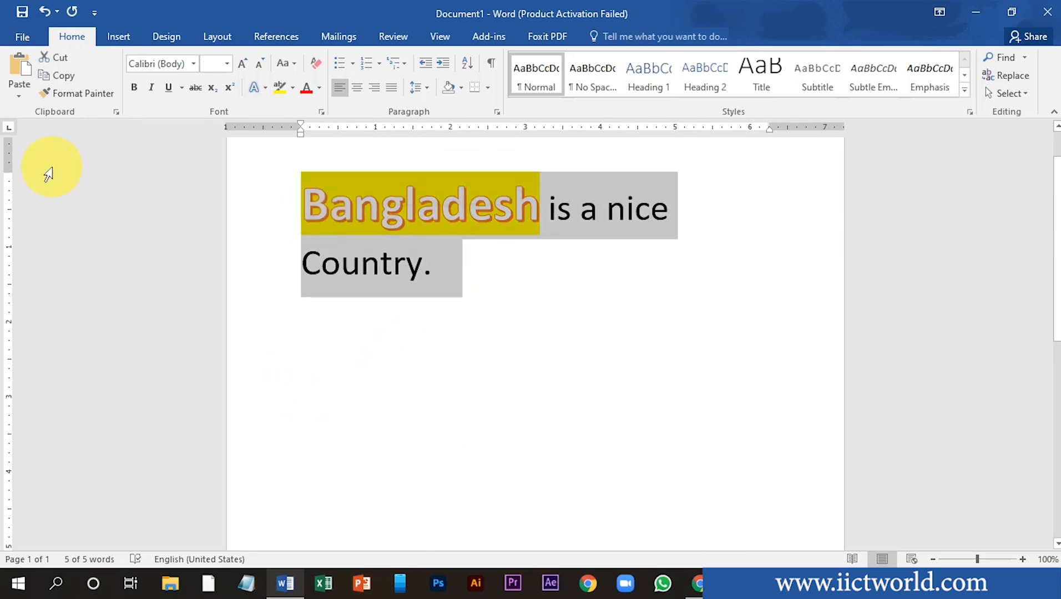
left_click(19, 96)
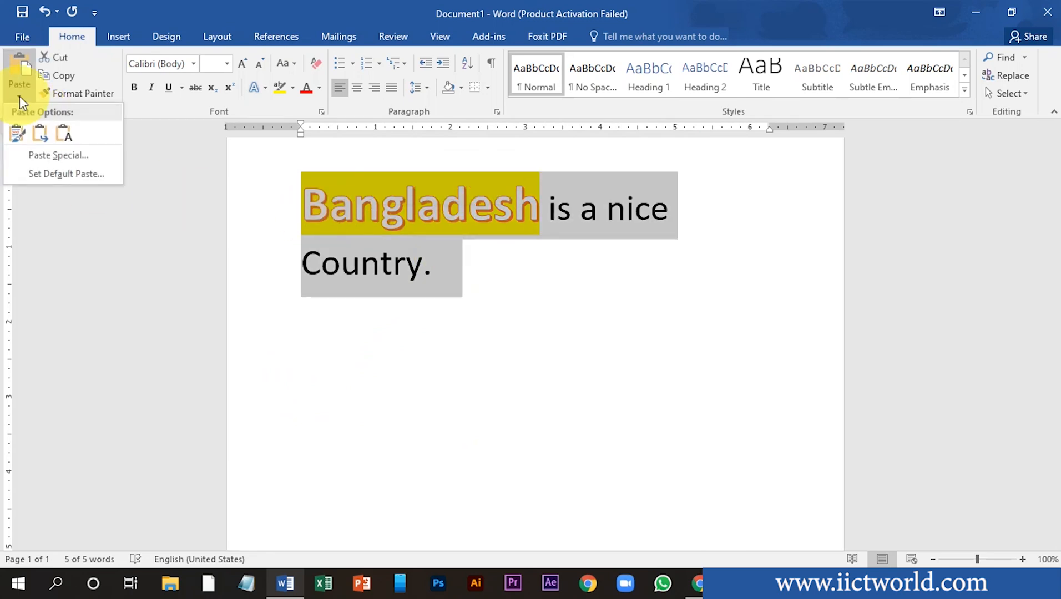
left_click(58, 155)
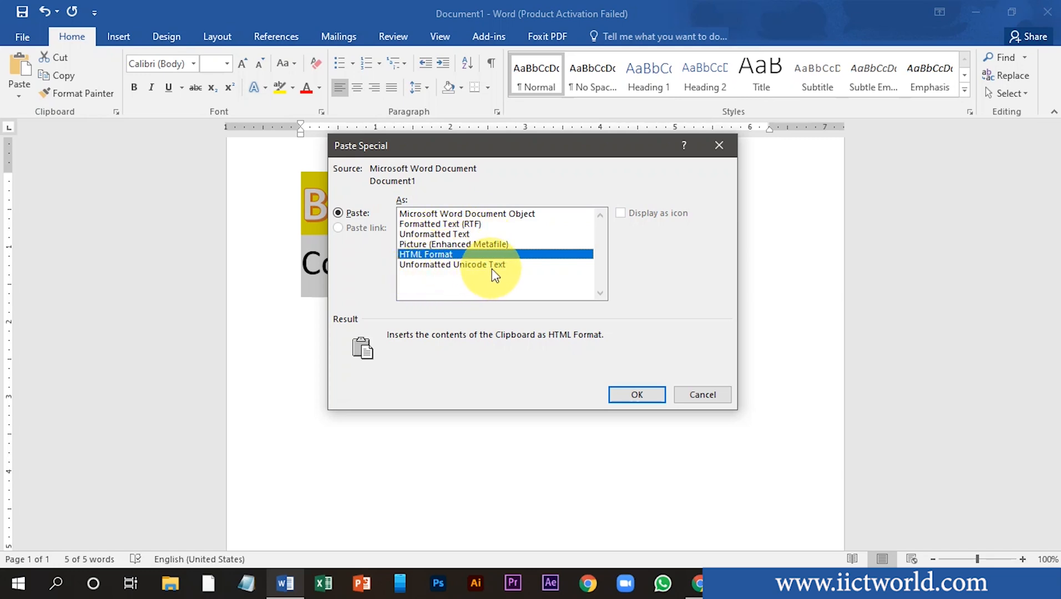
left_click(431, 245)
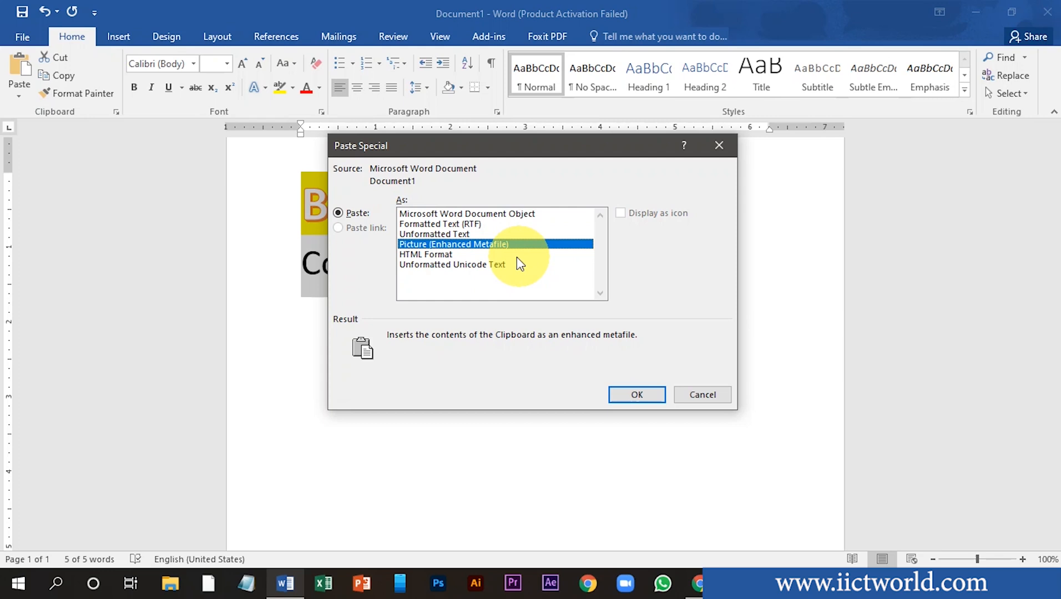
left_click(634, 394)
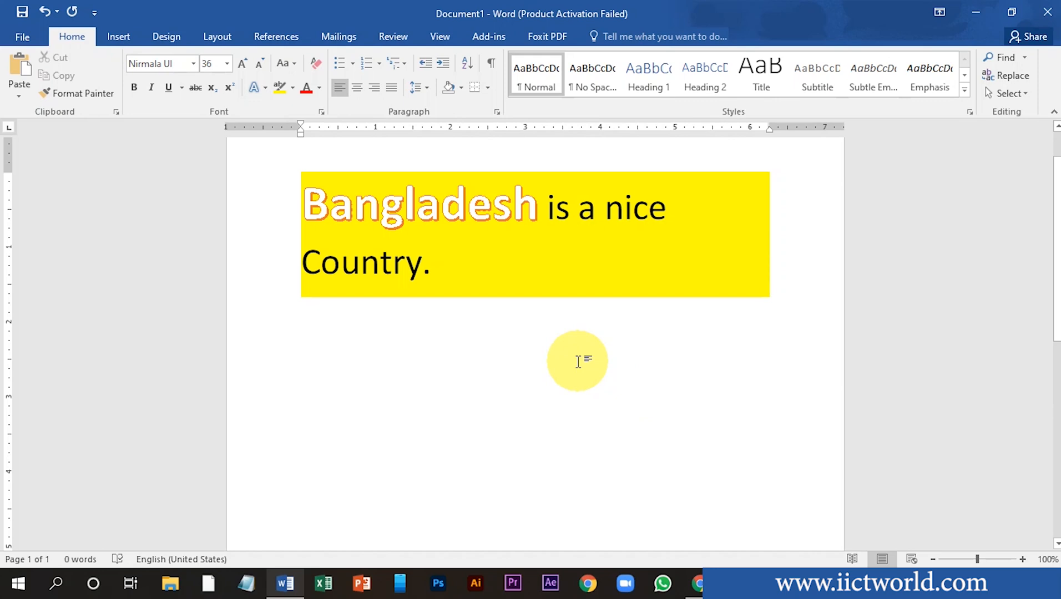
key("ctrl+z")
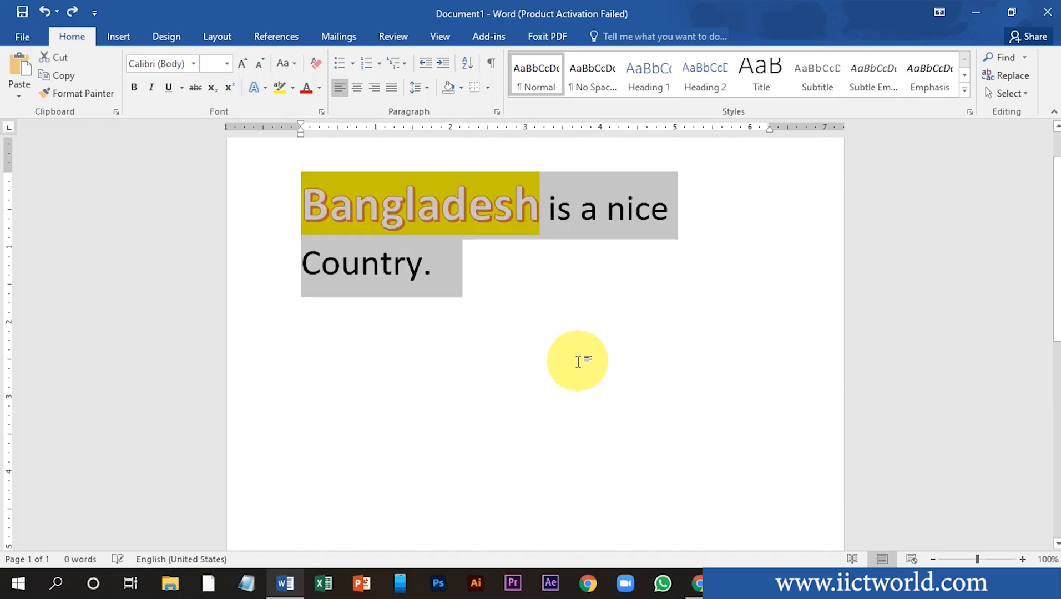
Paste the copied sentence on a blank line below the original as Picture (Enhanced Metafile) through Paste Special
left_click(502, 310)
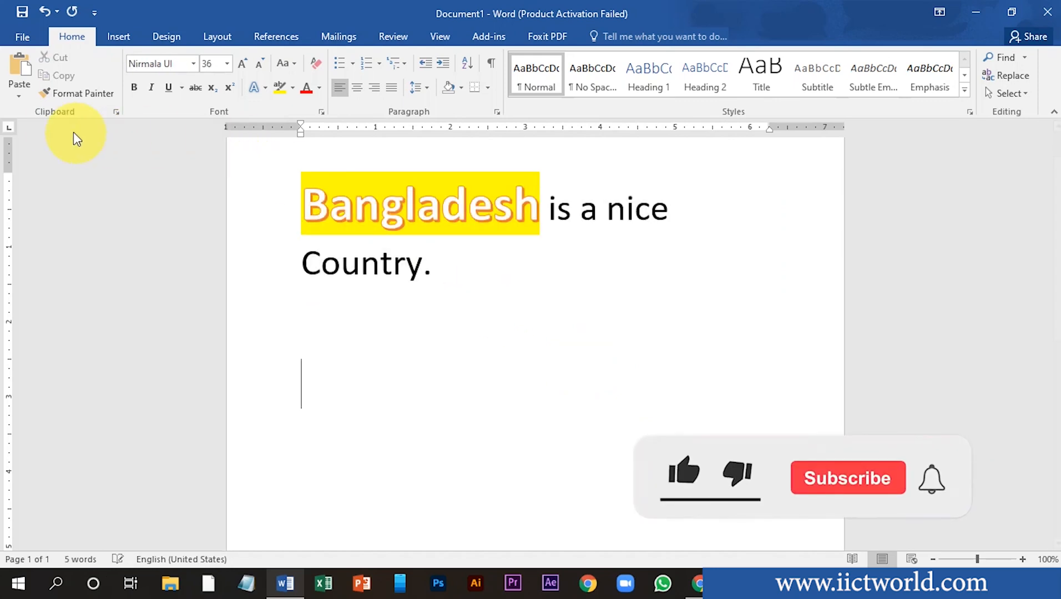
left_click(19, 96)
left_click(56, 158)
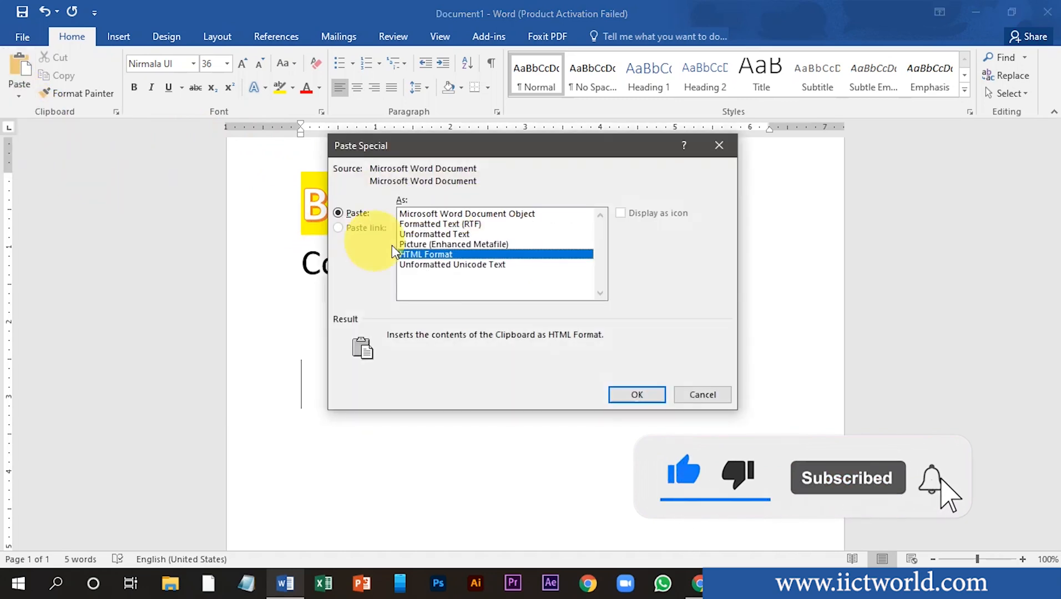
left_click(444, 244)
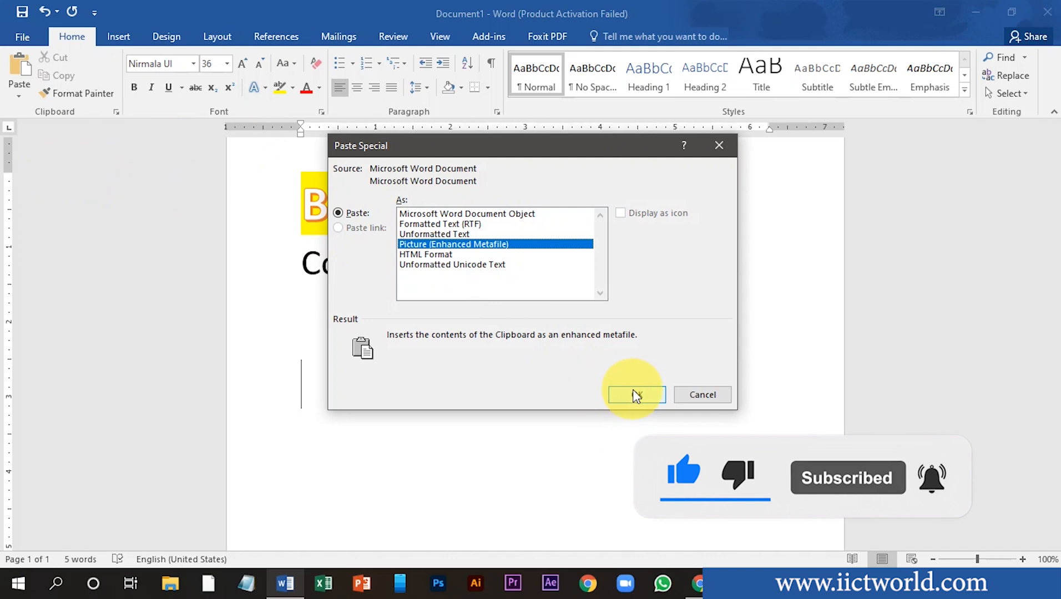
left_click(633, 404)
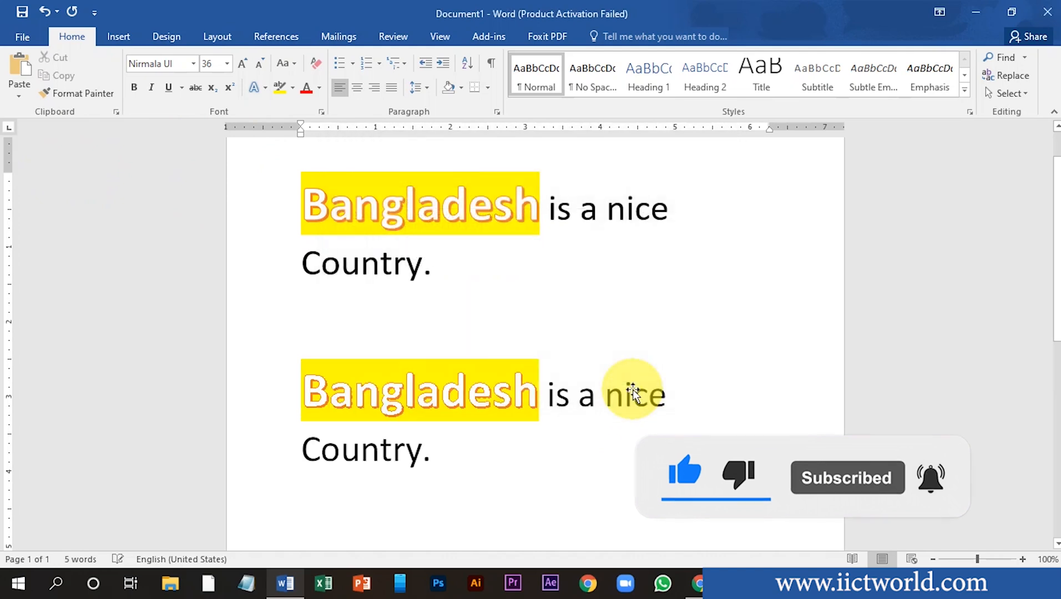
Move the pasted picture up directly beneath the original sentence, and undo both the move and the picture paste
left_click(510, 388)
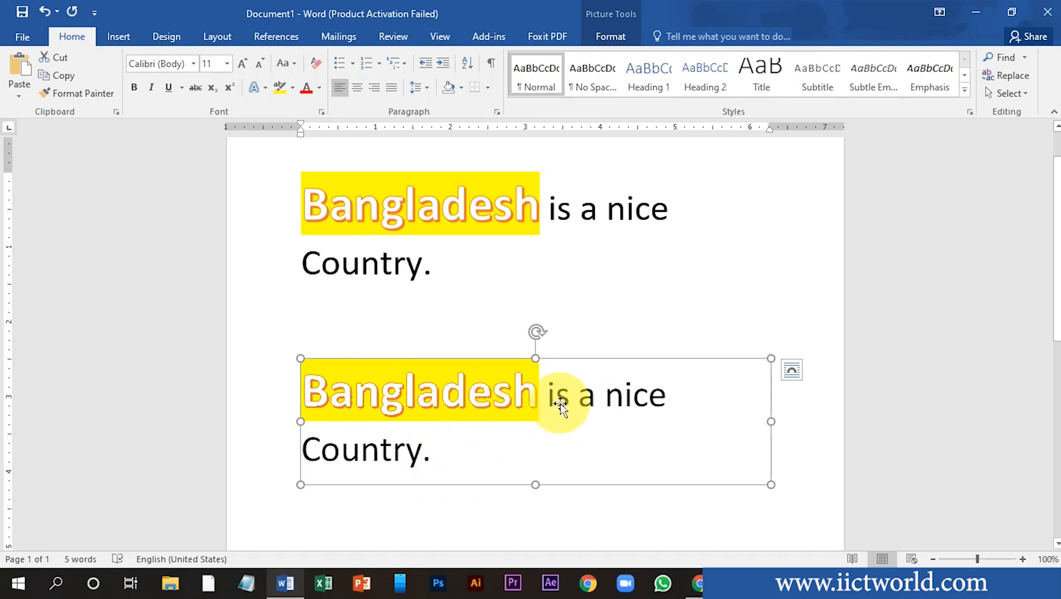
left_click_drag(599, 403, 748, 320)
left_click_drag(526, 333, 526, 423)
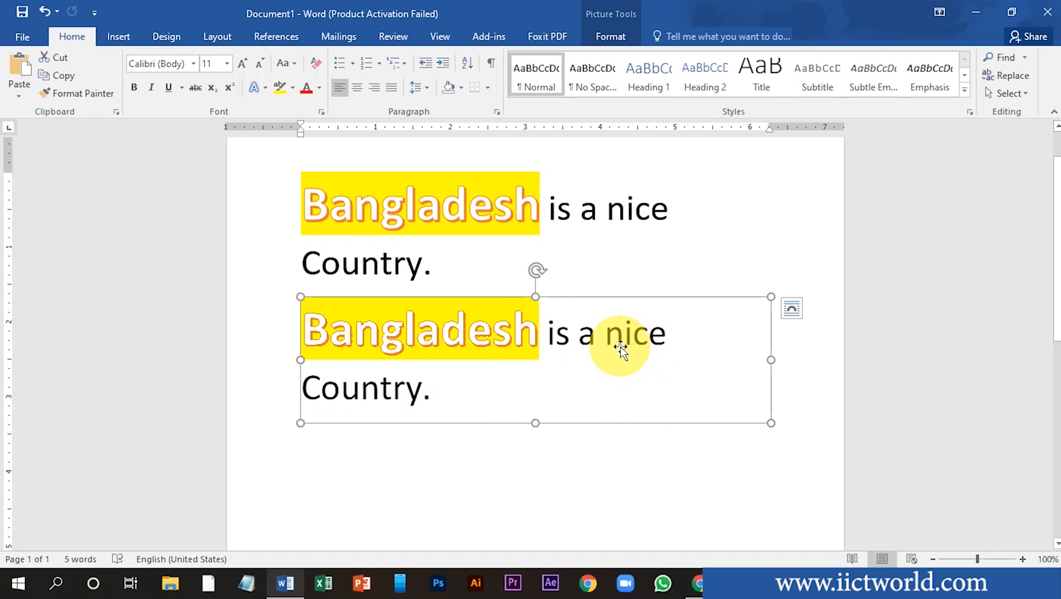
key("ctrl+z")
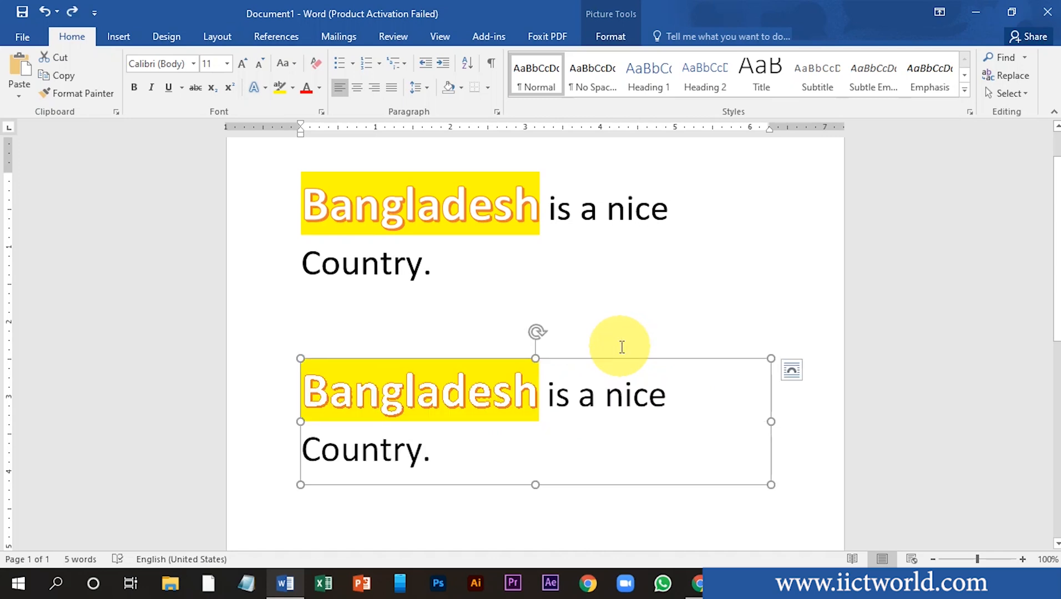
key("ctrl+z")
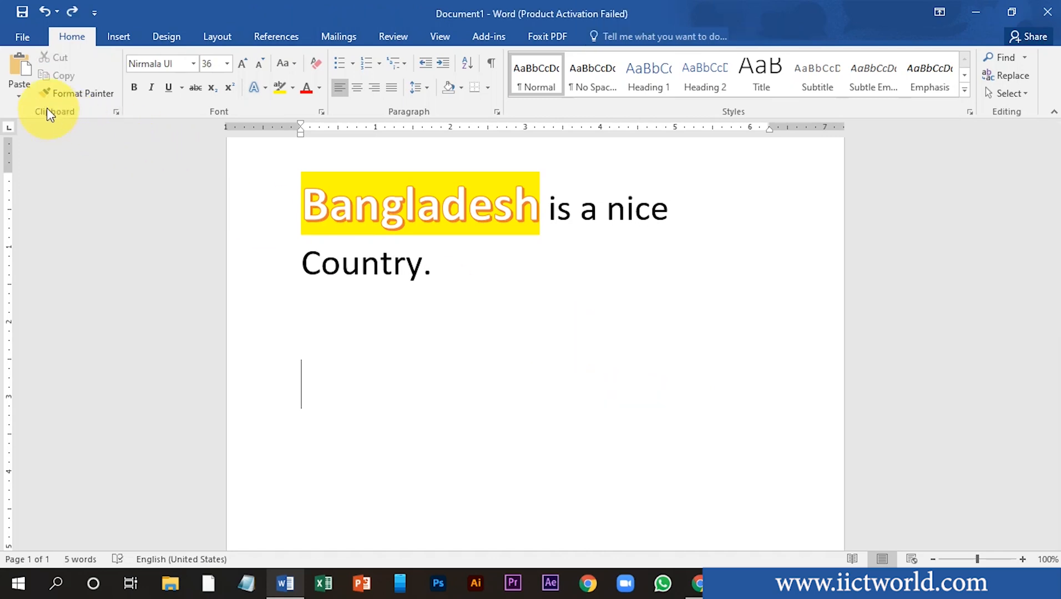
Open the default paste settings, examine the Cut, copy, and paste options, and close them without changes
left_click(21, 96)
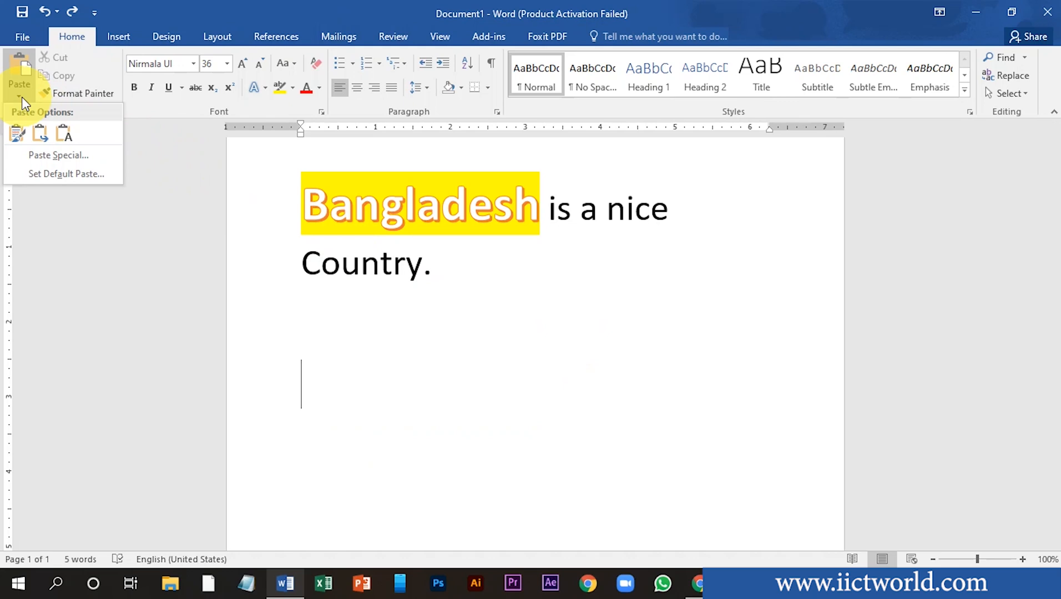
left_click(77, 180)
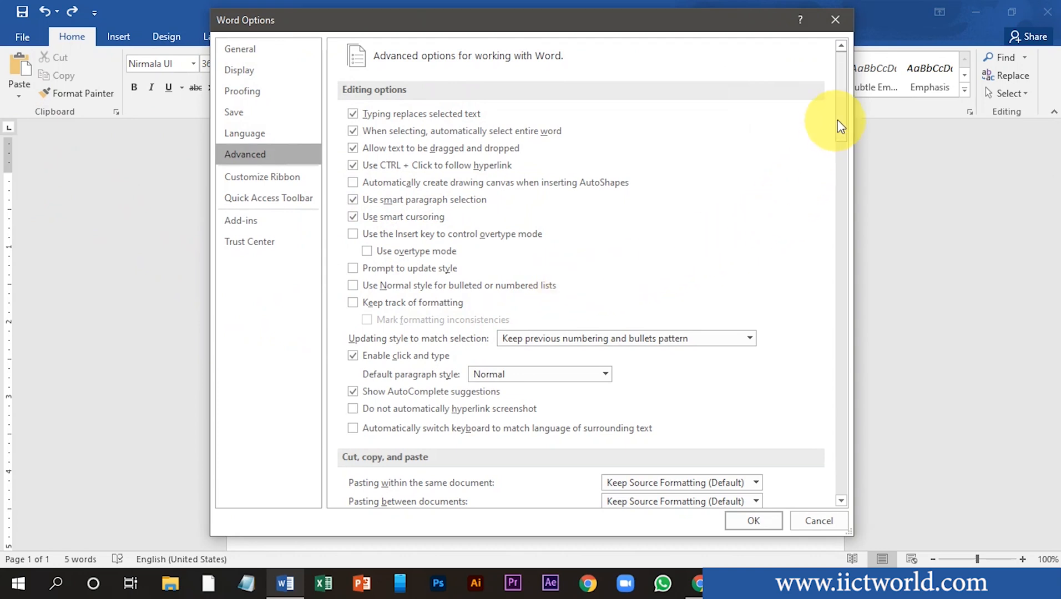
left_click_drag(837, 119, 845, 187)
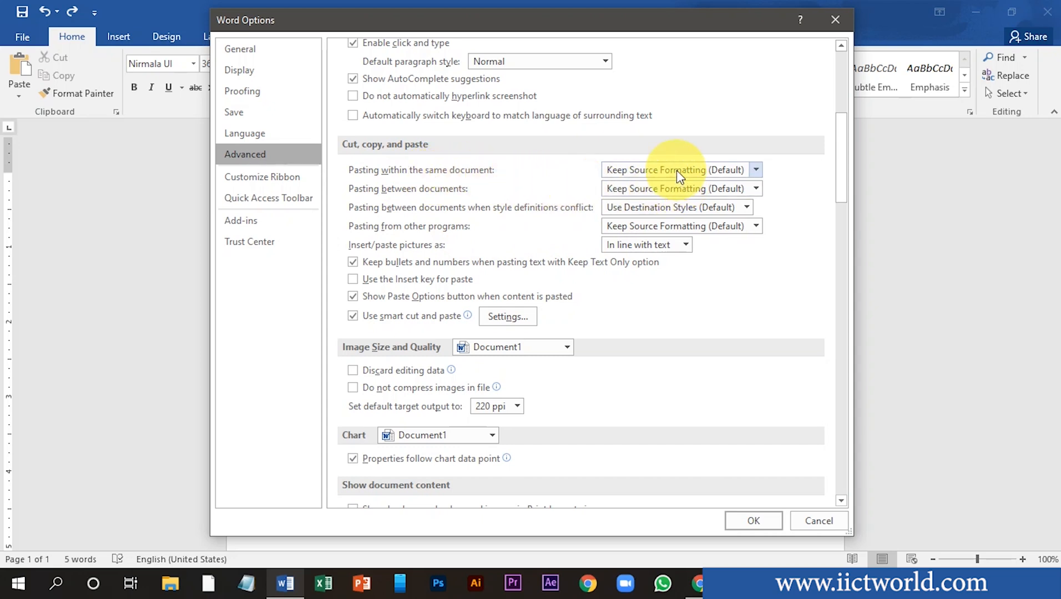
left_click(825, 23)
Reopen the default paste settings, view the choices for pasting within the same document, and close without changes
left_click(18, 95)
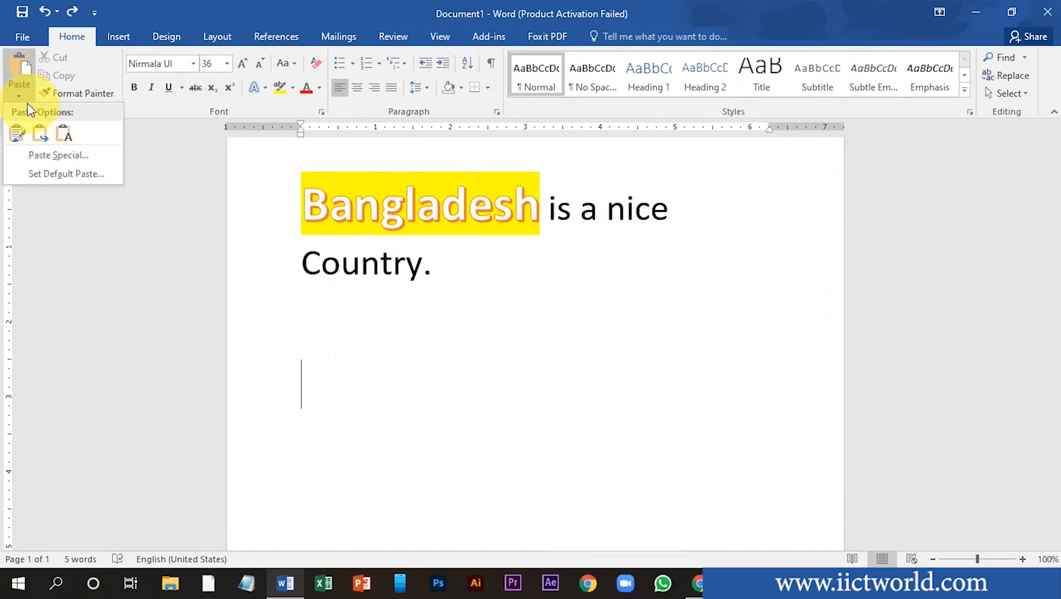
left_click(50, 174)
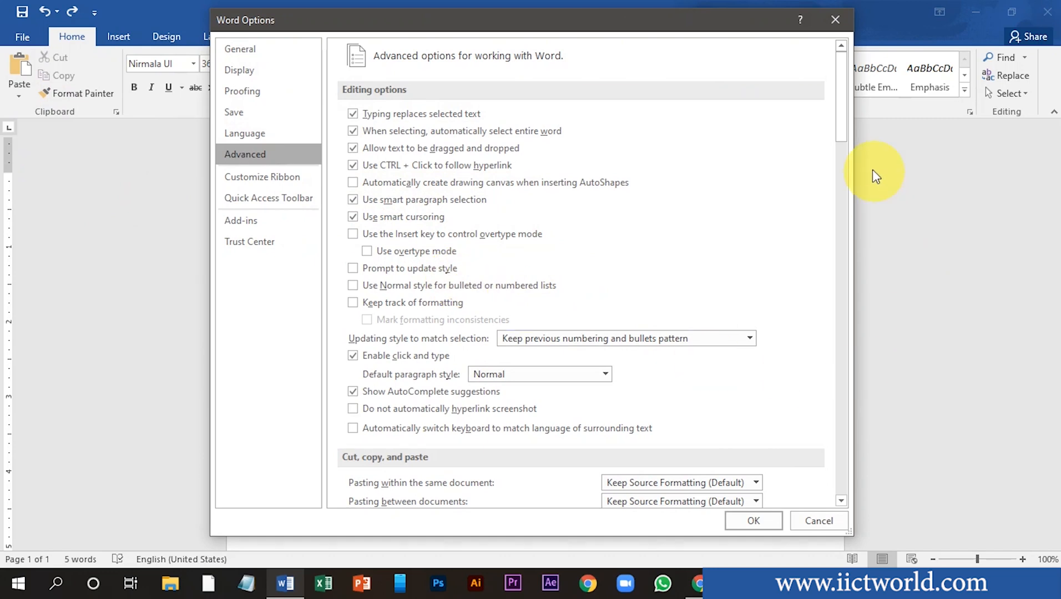
left_click_drag(848, 126, 838, 172)
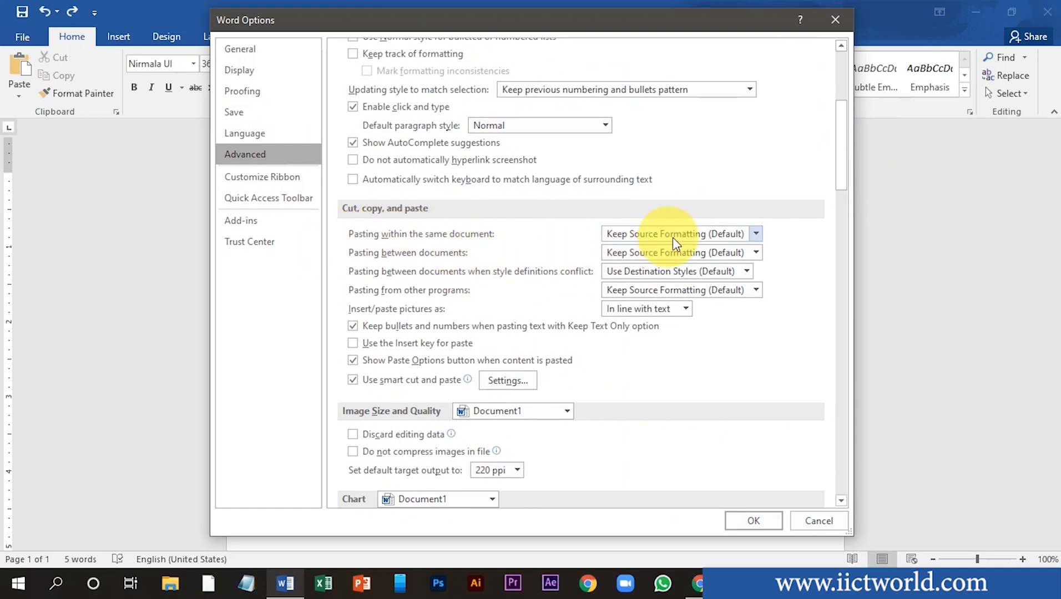
left_click(740, 238)
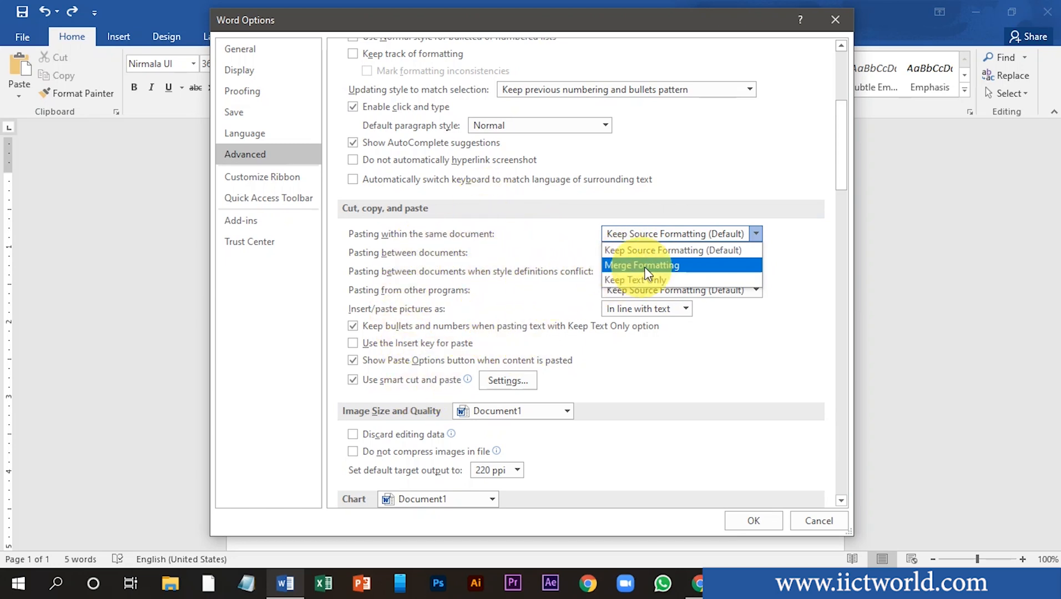
left_click(834, 20)
left_click(833, 20)
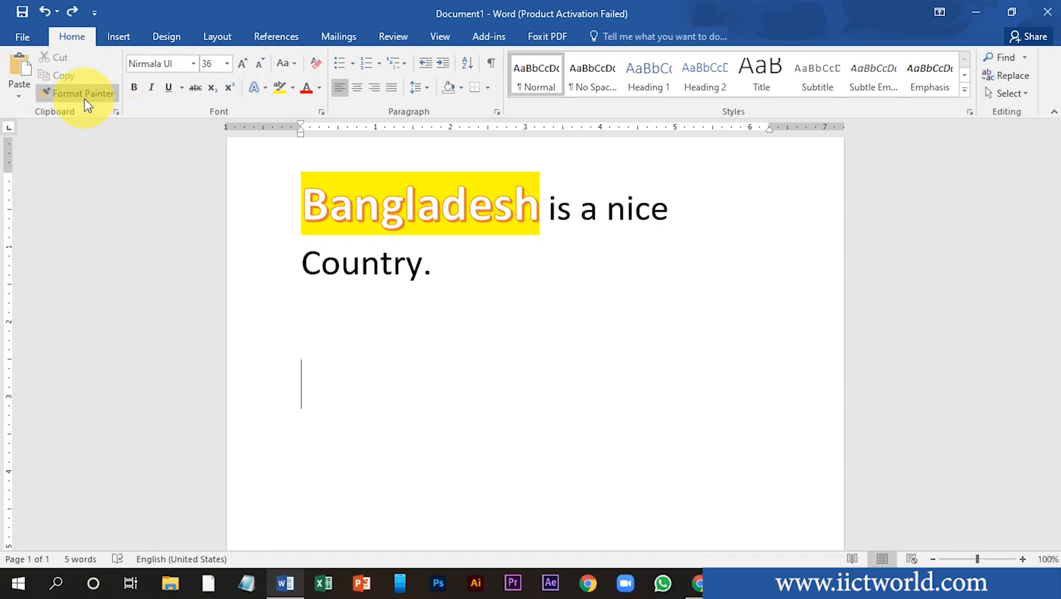
Enter the Bengali sentence "আমার সোনার বাংলা আমি তোমায় ভালোবাসি।" on the blank line below the English sentence
left_click(434, 367)
type("আমার সোম")
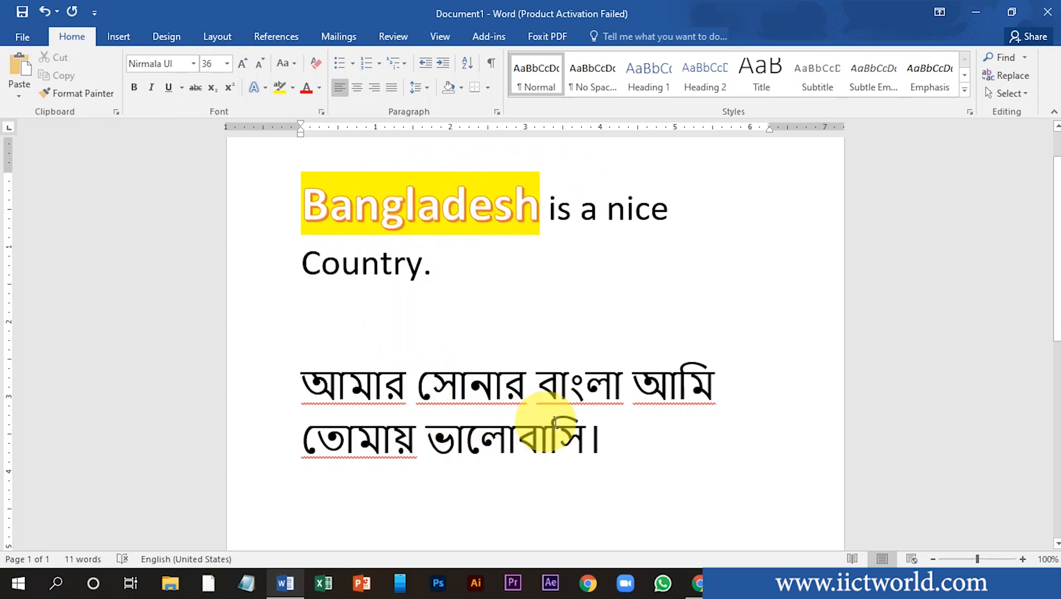
Copy the formatting of "Bangladesh" onto the word "বাংলা" with Format Painter, and clear the selection
left_click(412, 201)
double_click(405, 197)
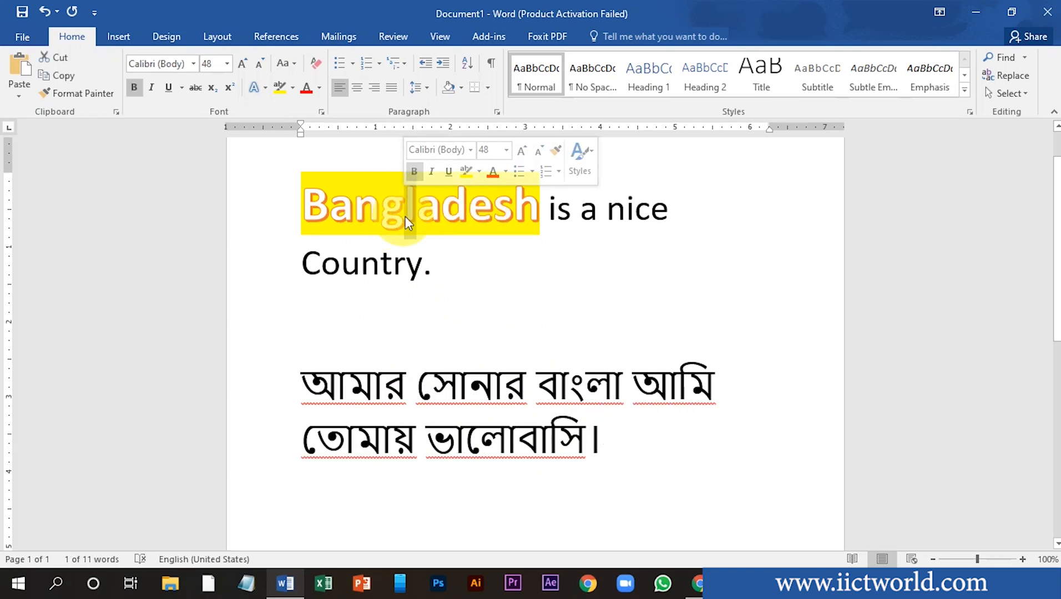
left_click(405, 209)
left_click_drag(390, 199, 419, 202)
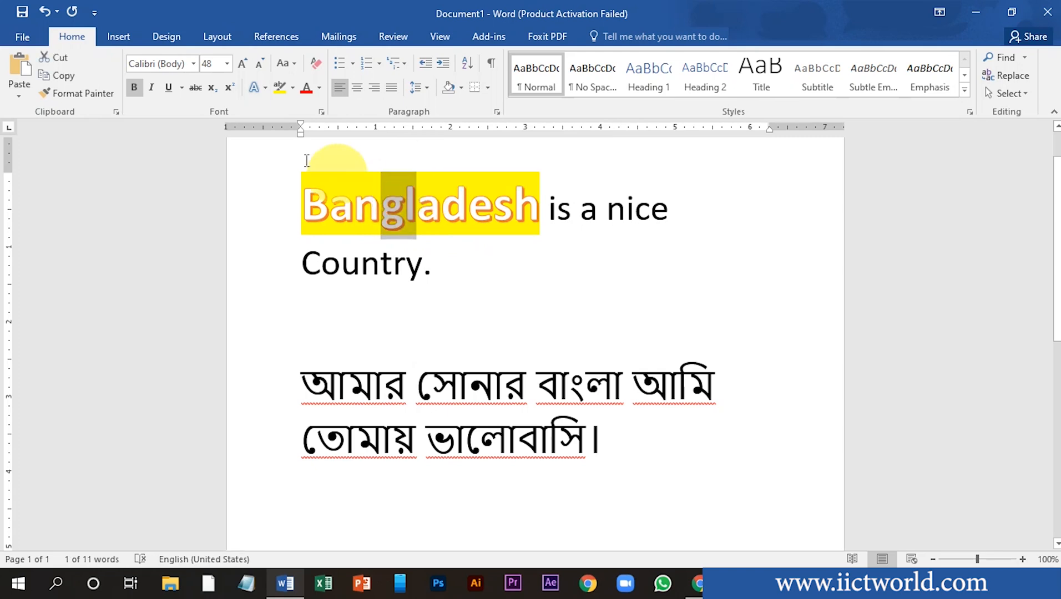
left_click(85, 94)
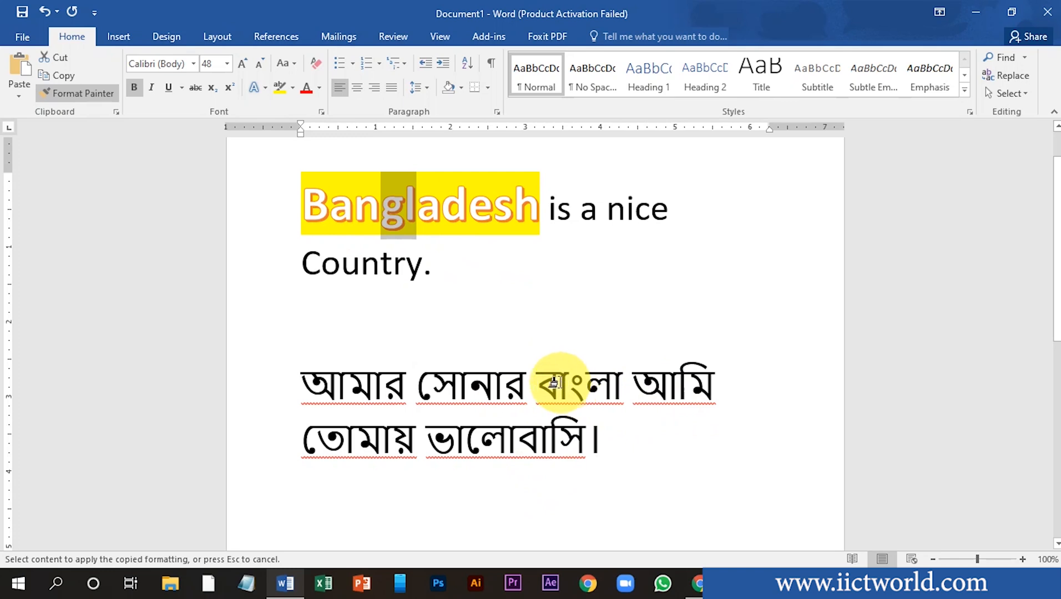
left_click_drag(539, 381, 609, 381)
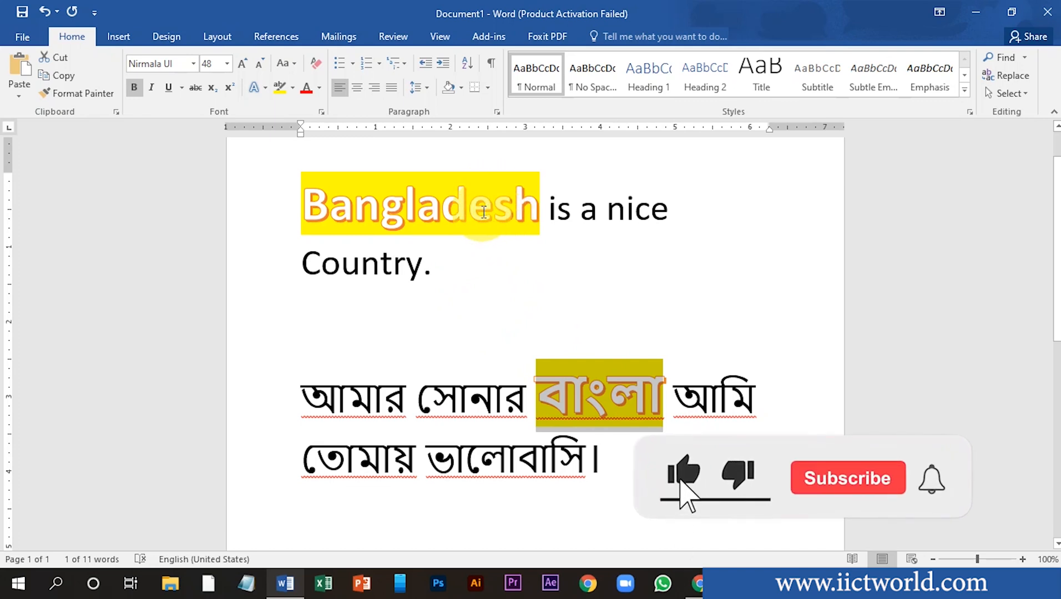
left_click(628, 403)
left_click(717, 391)
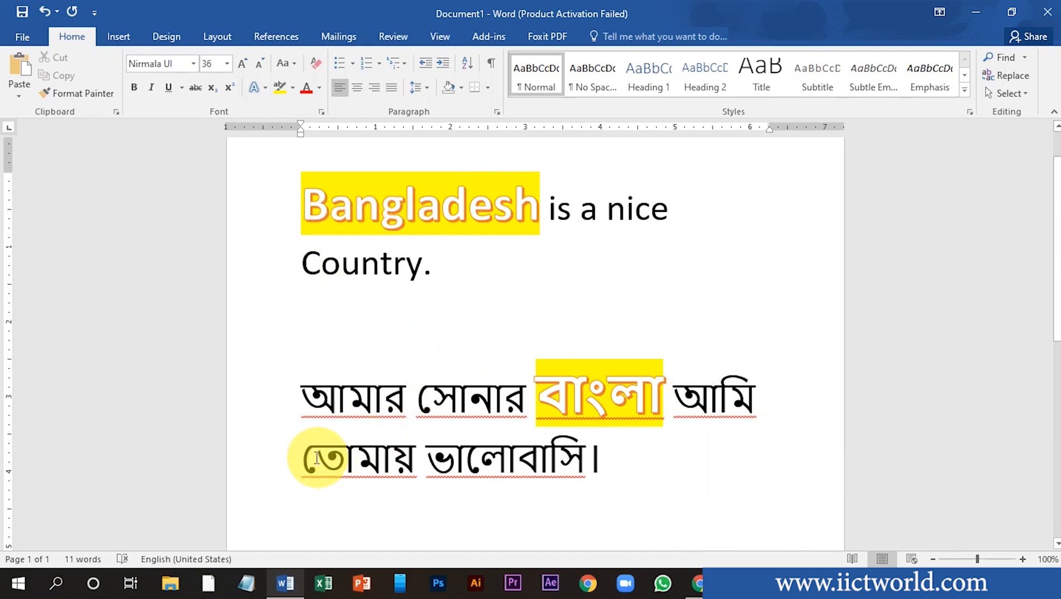
Copy the formatting of "Bangladesh" onto the word "আমার" with Format Painter, and clear the selection
left_click_drag(301, 457, 408, 449)
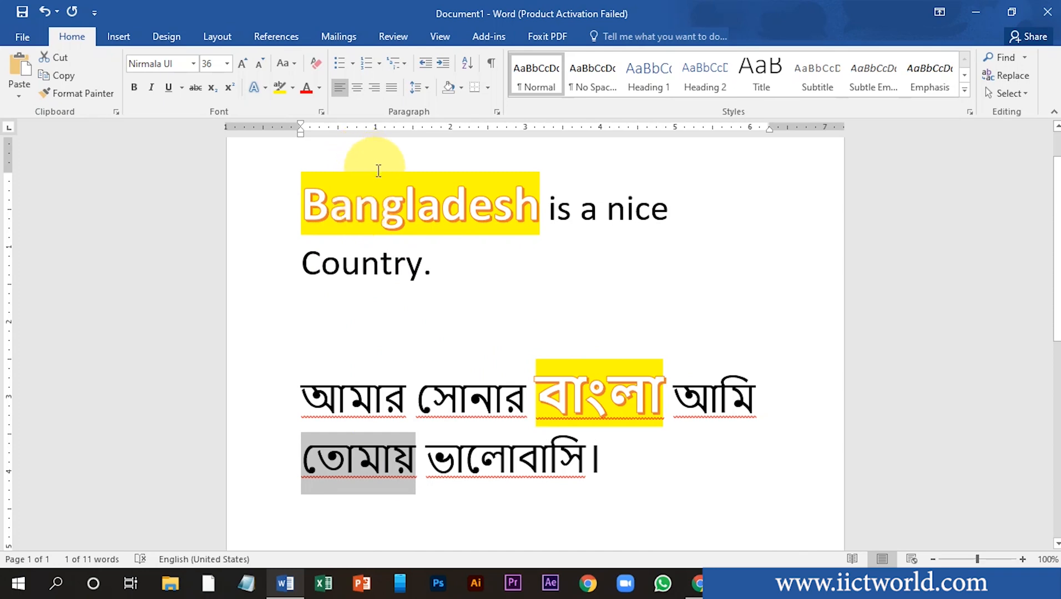
left_click_drag(435, 206, 405, 202)
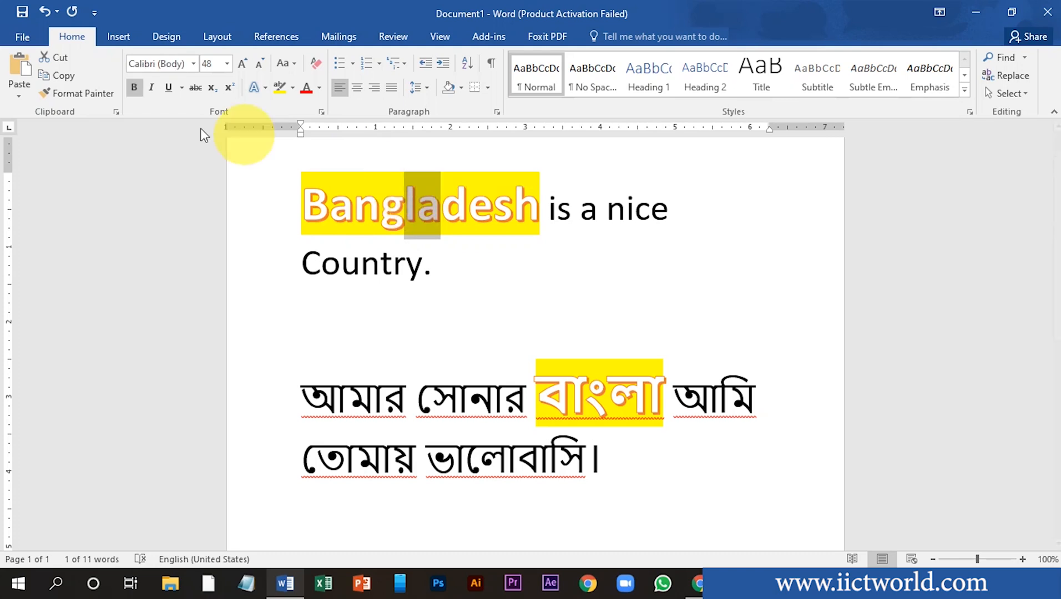
left_click(81, 94)
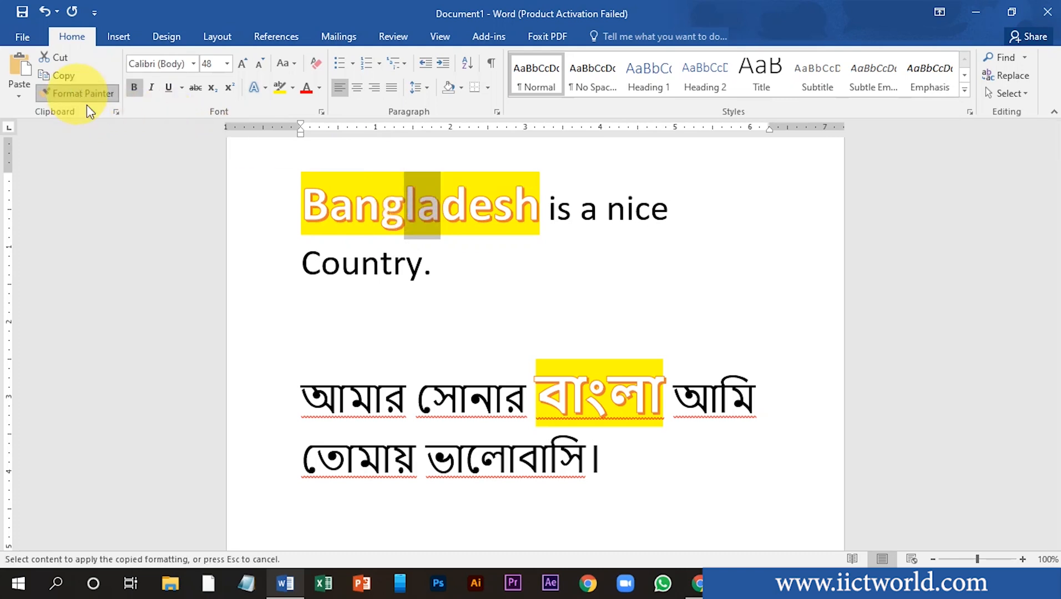
left_click_drag(299, 396, 402, 396)
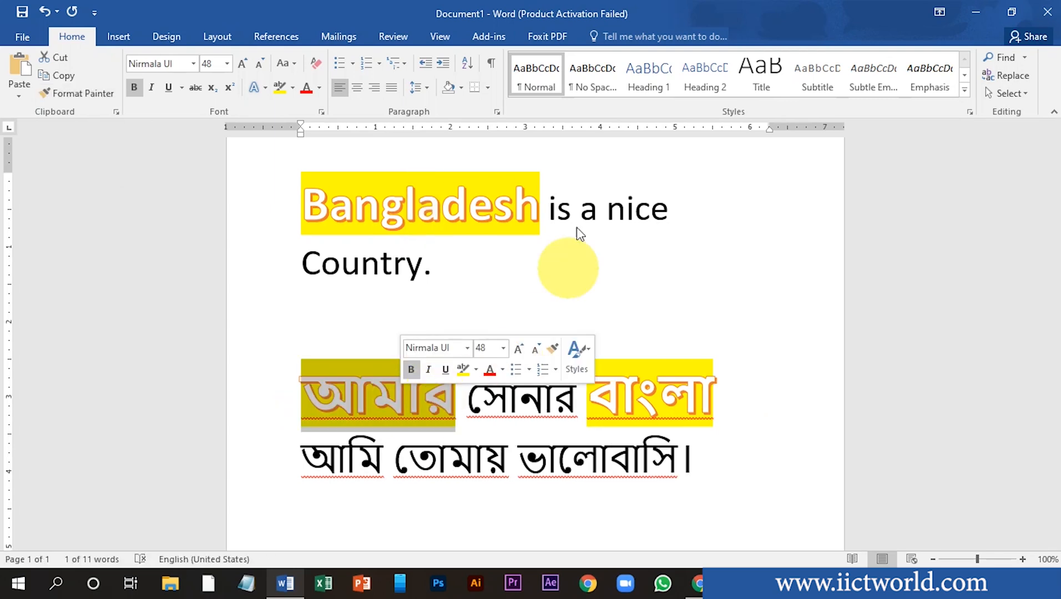
left_click(501, 448)
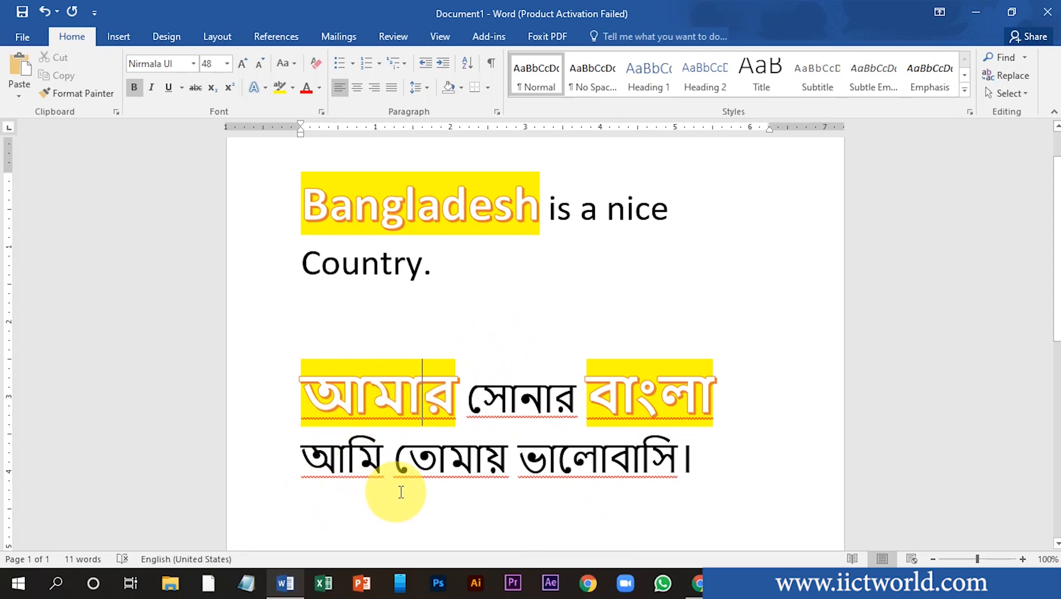
Lock Format Painter on the "Bangladesh" formatting and apply it repeatedly to "মি", "য়" and "বা" in the second Bengali line
left_click_drag(383, 459, 313, 463)
left_click(350, 463)
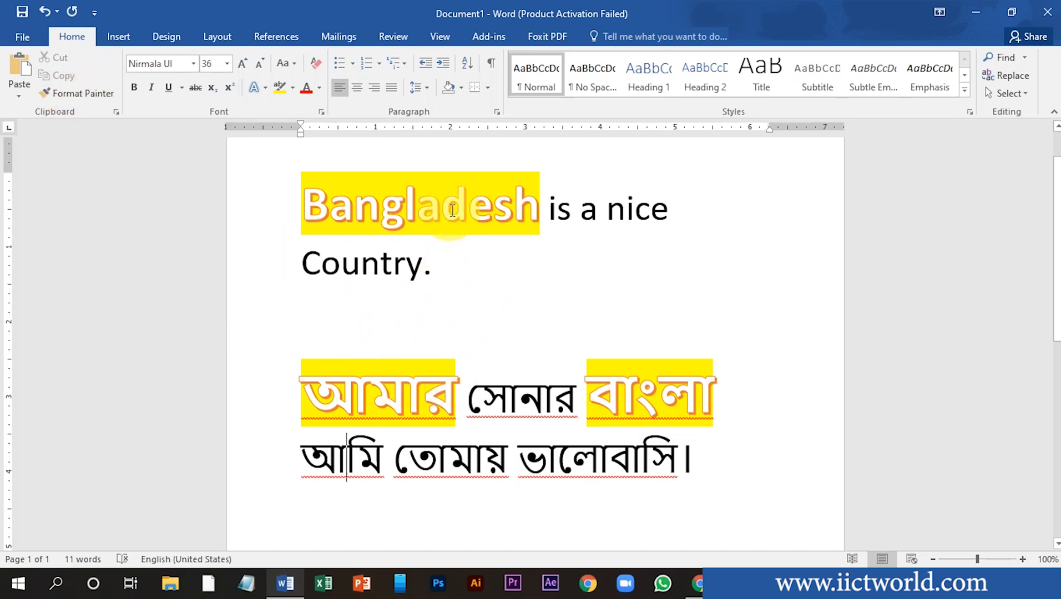
left_click_drag(460, 210, 416, 202)
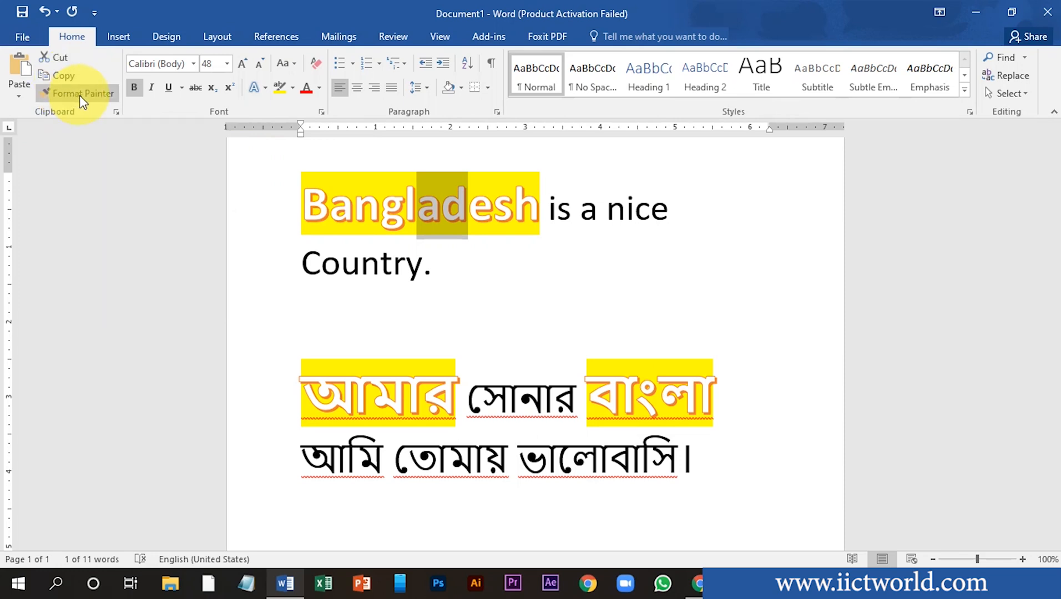
left_click(79, 94)
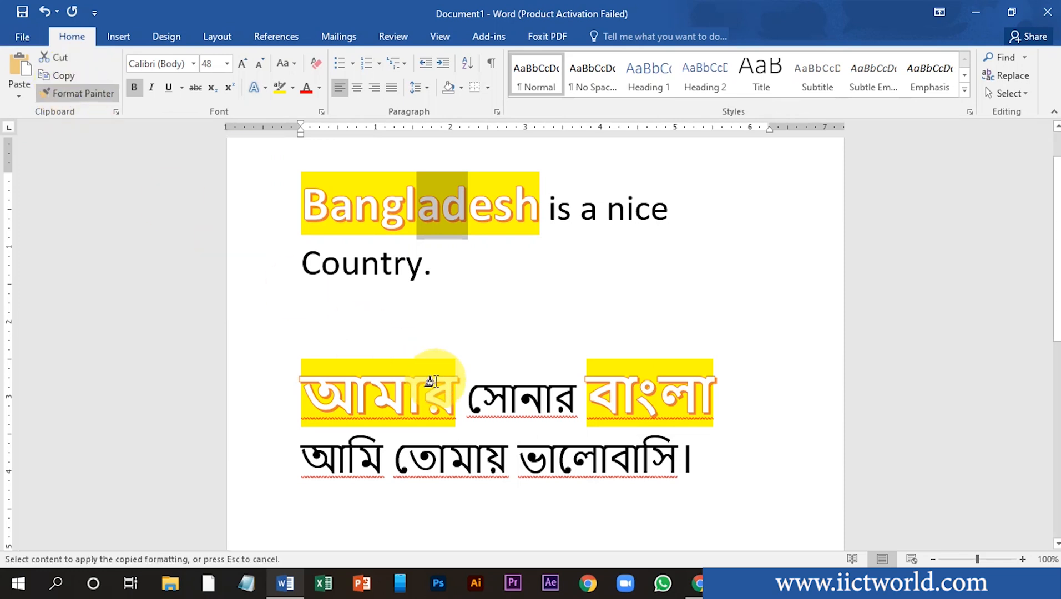
left_click_drag(383, 460, 350, 458)
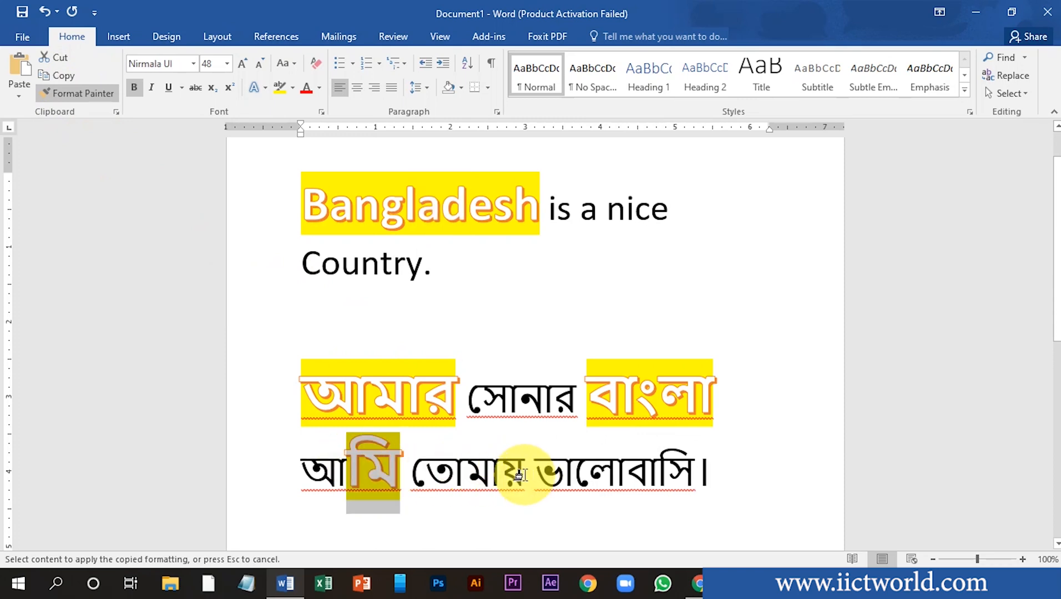
mouse_move(517, 473)
left_mouse_down()
mouse_move(481, 463)
mouse_move(474, 445)
left_mouse_up()
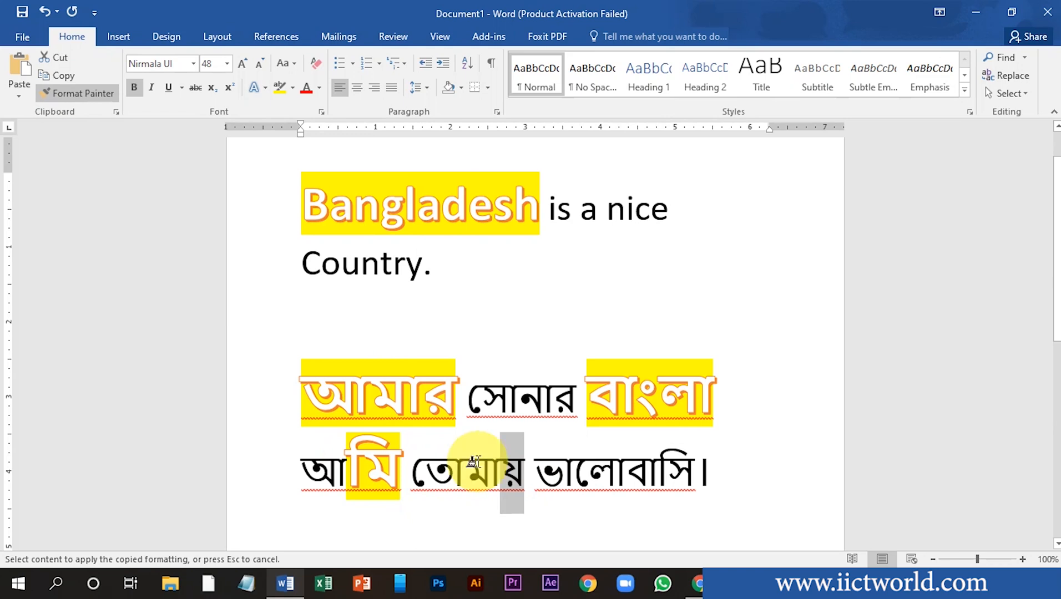
left_click_drag(665, 468, 643, 471)
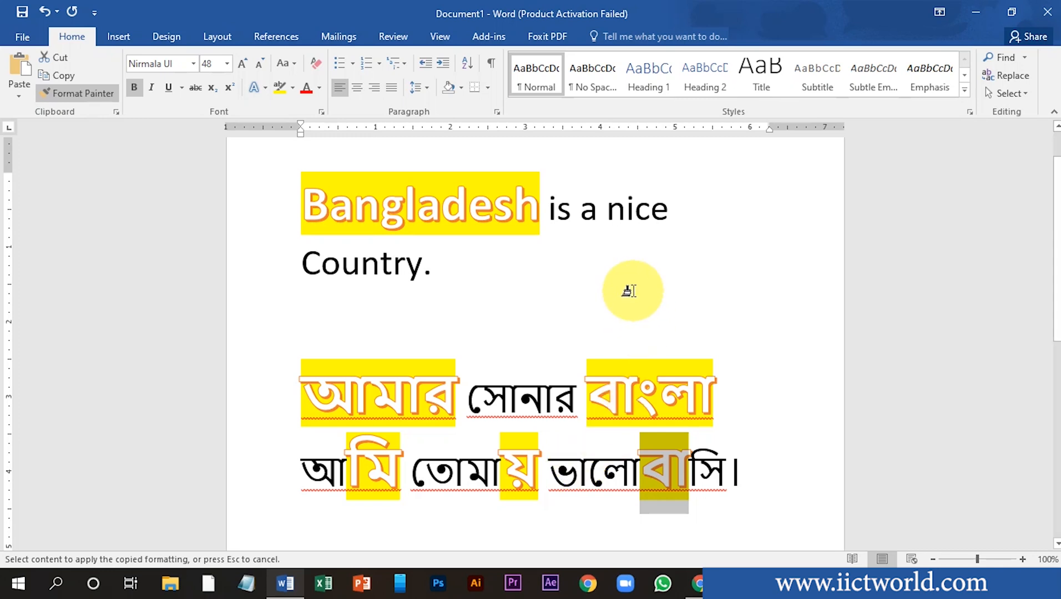
Undo all Format Painter changes made to the Bengali sentence, including the one on "বাংলা"
key("ctrl+z")
key("ctrl+z")
key("ctrl+z")
key("ctrl+z")
key("ctrl+z")
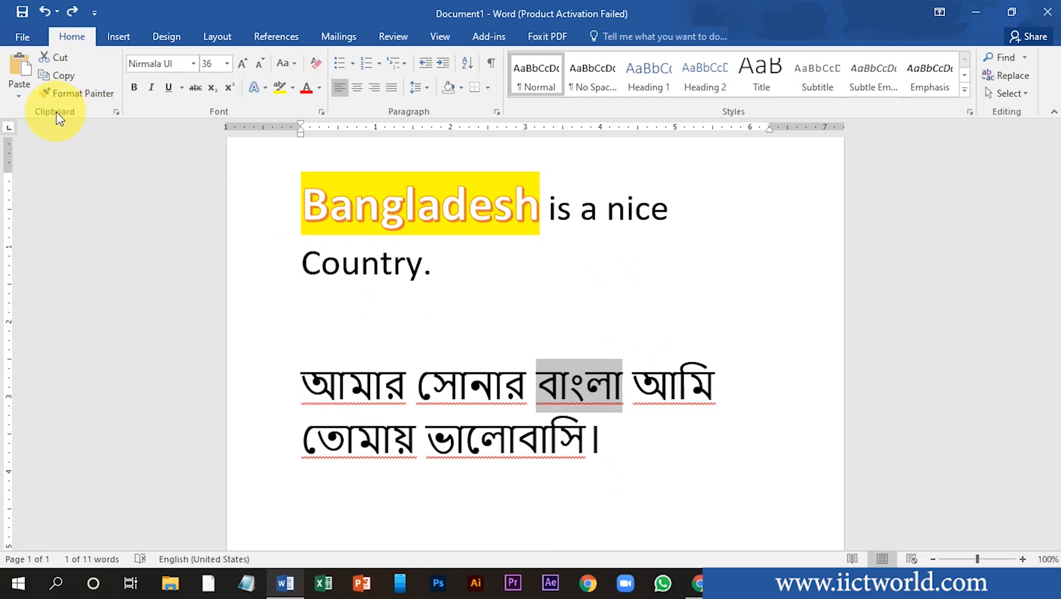
Show the Office Clipboard and copy "is" and the "y" of "Country" from the English sentence into it
left_click(116, 112)
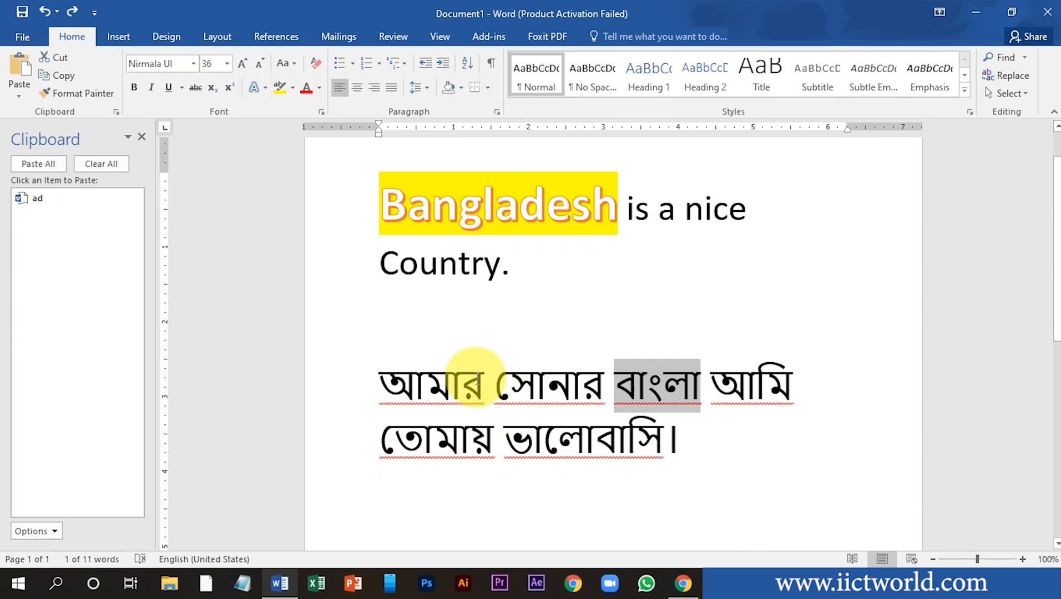
left_click_drag(476, 380, 469, 377)
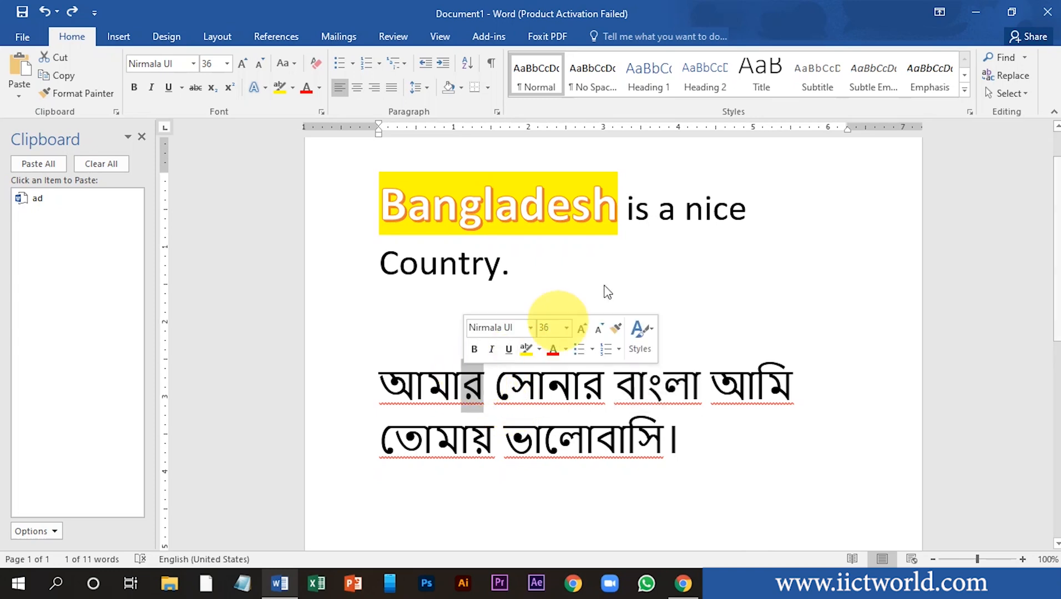
left_click_drag(645, 212, 627, 212)
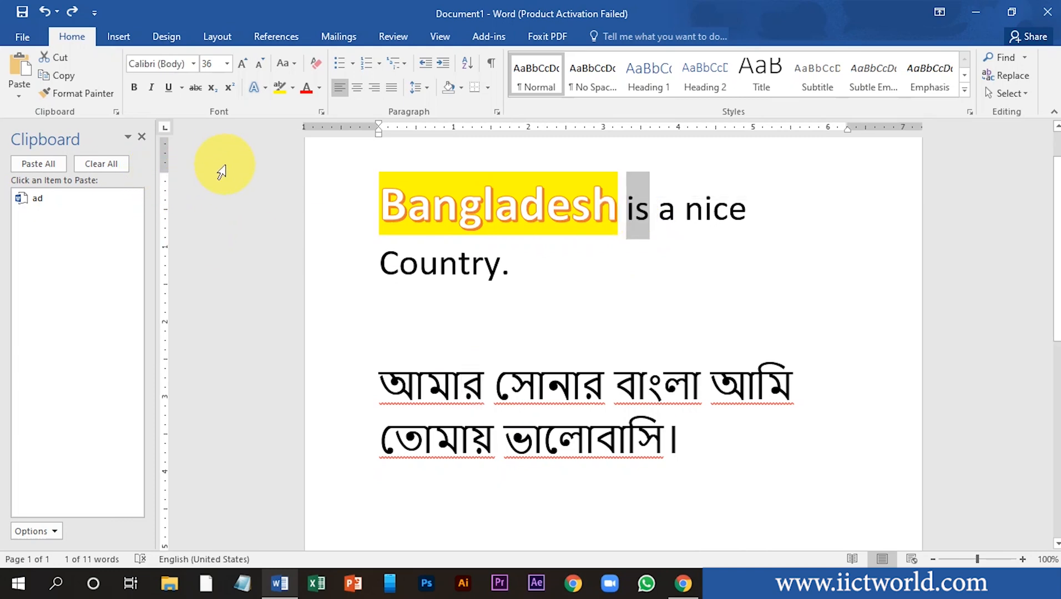
key("ctrl+c")
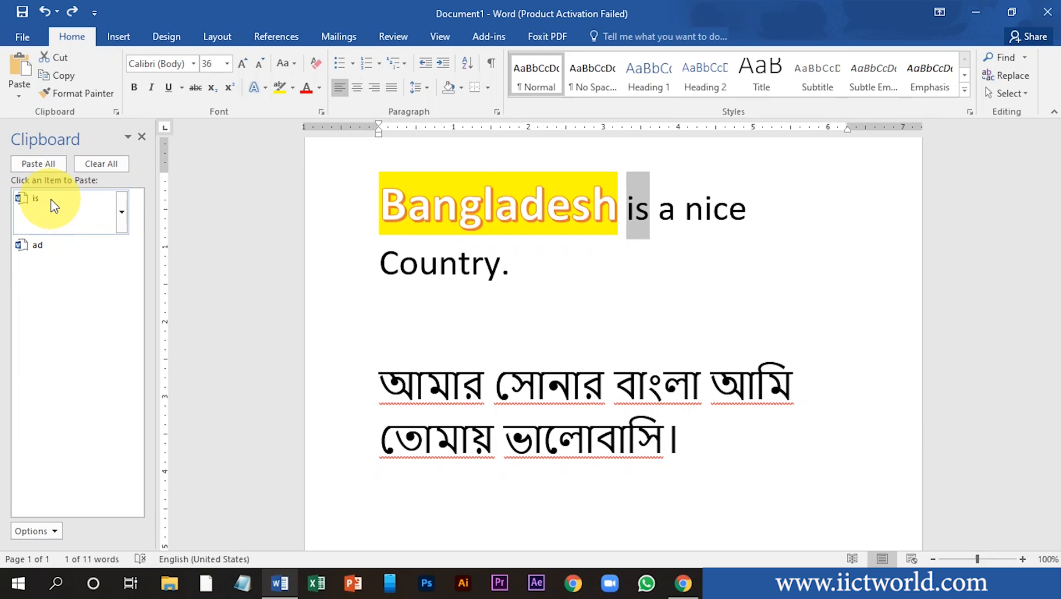
left_click_drag(492, 273, 487, 268)
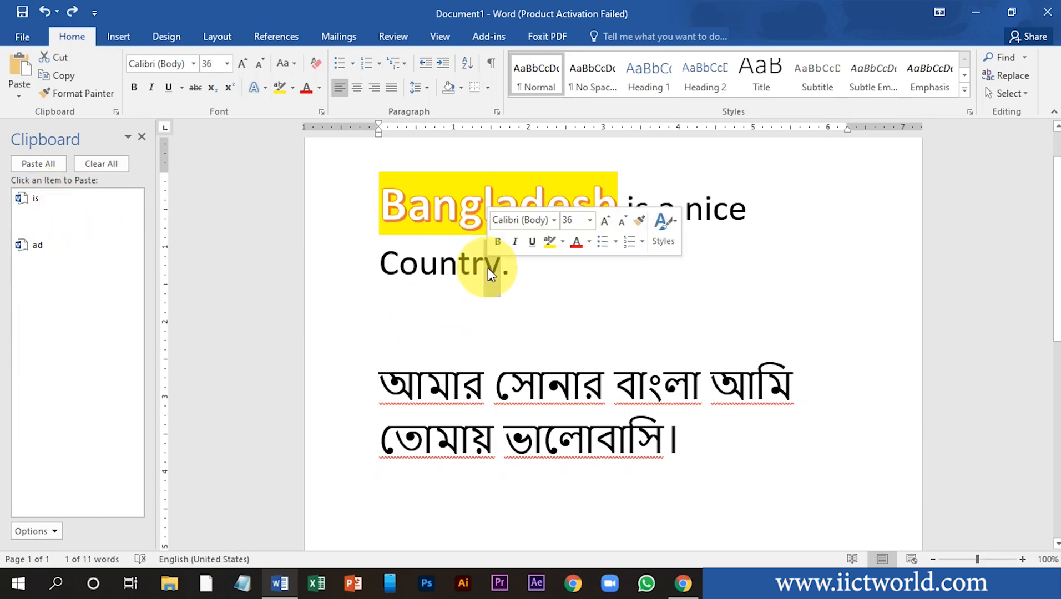
key("ctrl+c")
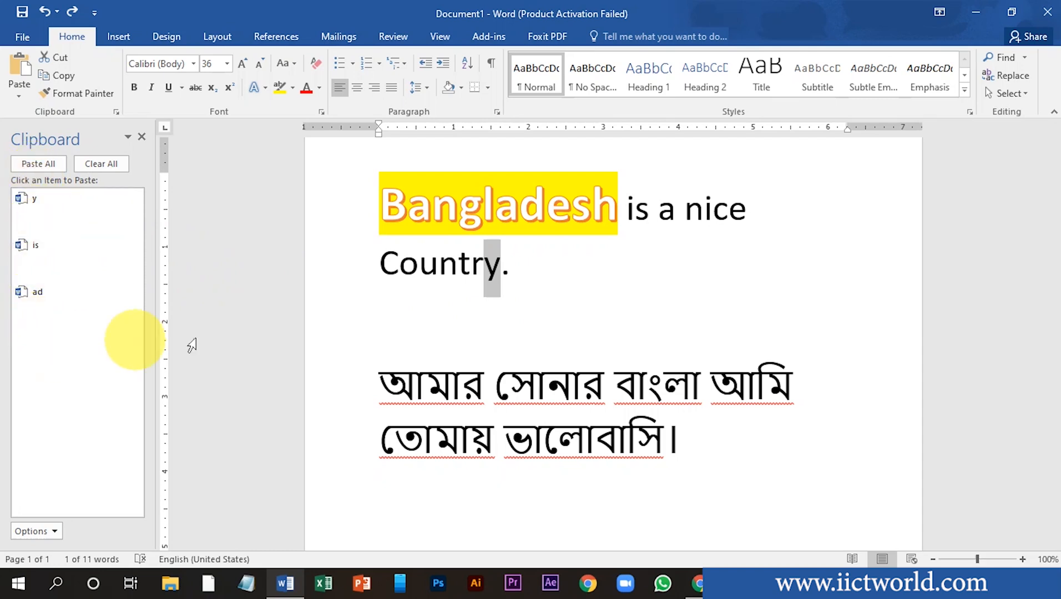
Paste the stored clipboard items "ad" and "y" after the end of the Bengali sentence
left_click(762, 451)
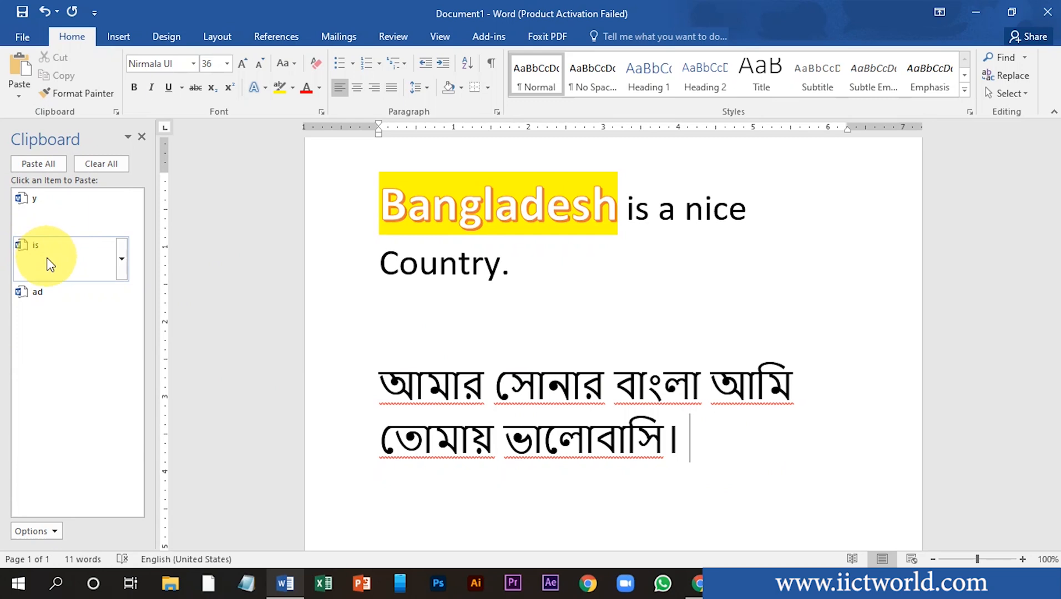
left_click(49, 295)
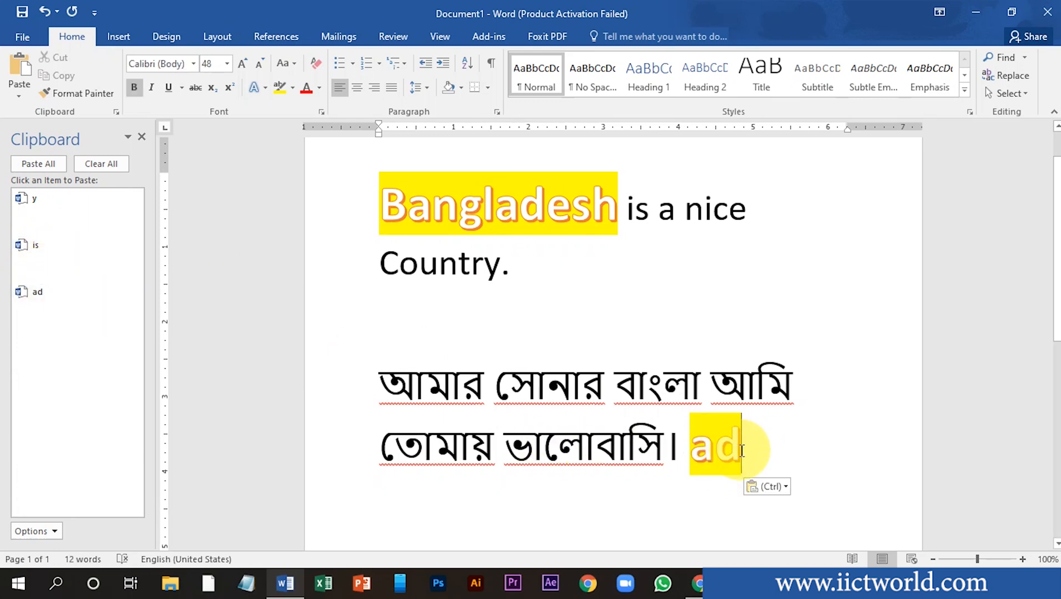
left_click(46, 197)
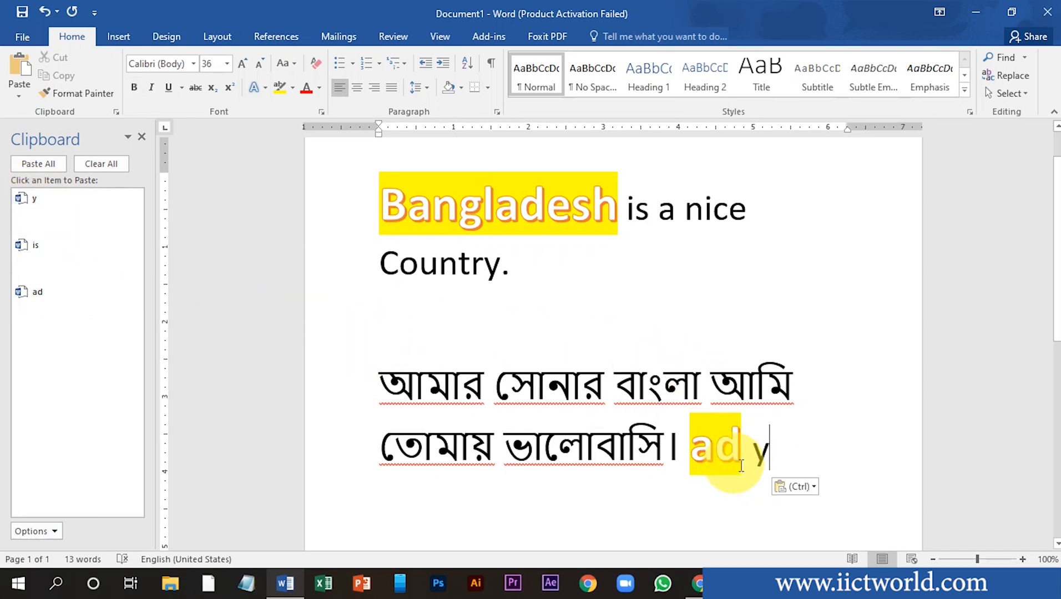